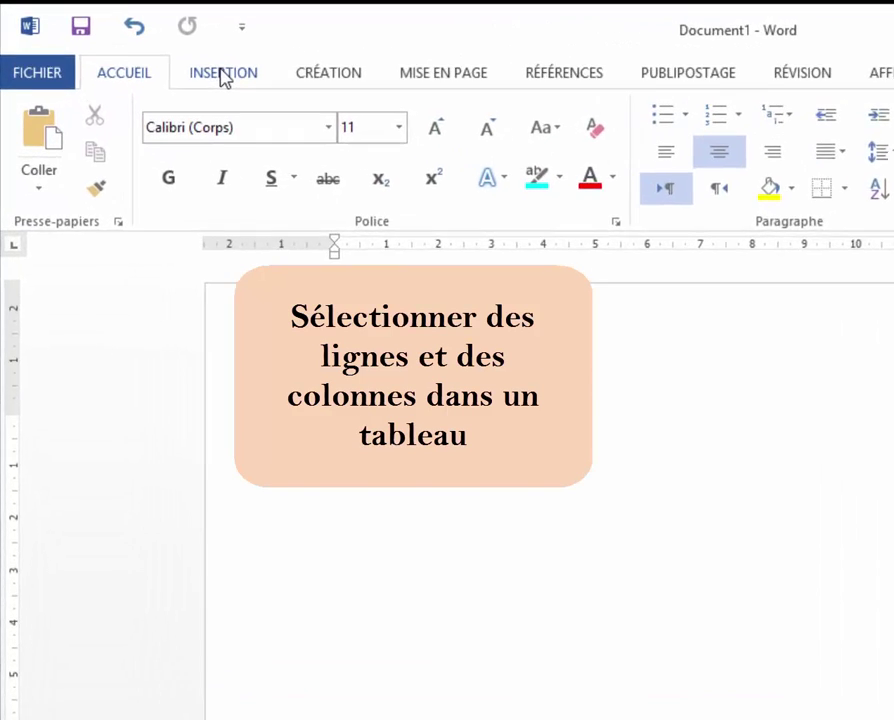
# Insert a table of 5 columns and 5 rows into the blank document.
pyautogui.click(134, 44)
pyautogui.click(158, 270)
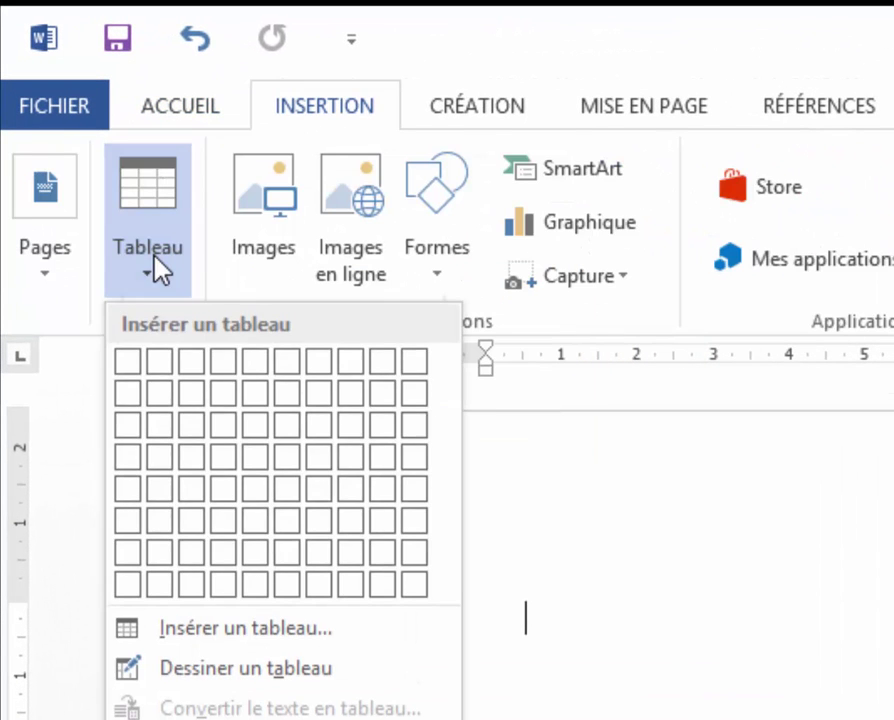
pyautogui.click(232, 632)
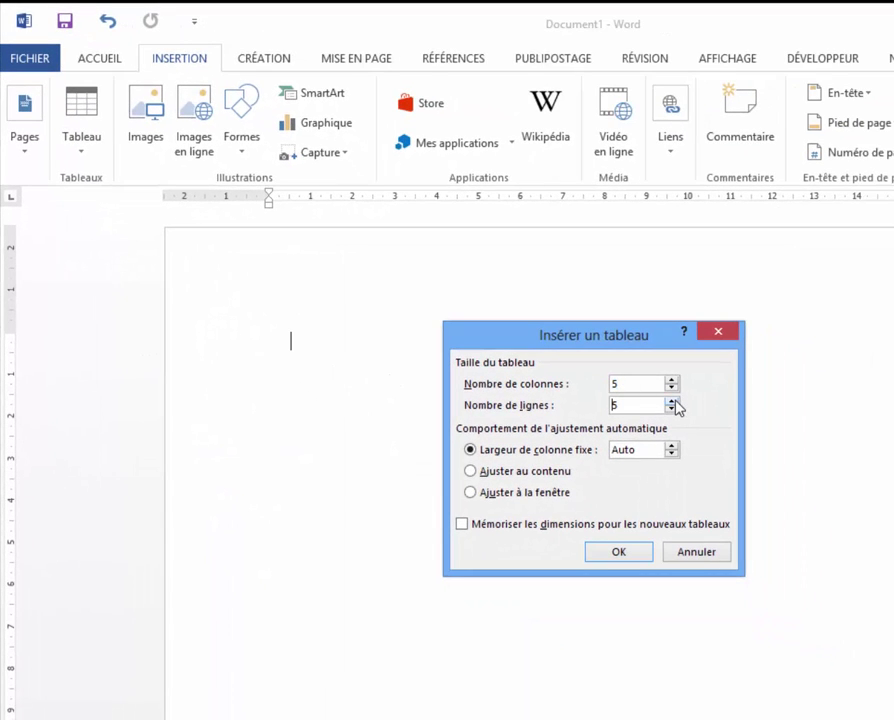
pyautogui.click(632, 557)
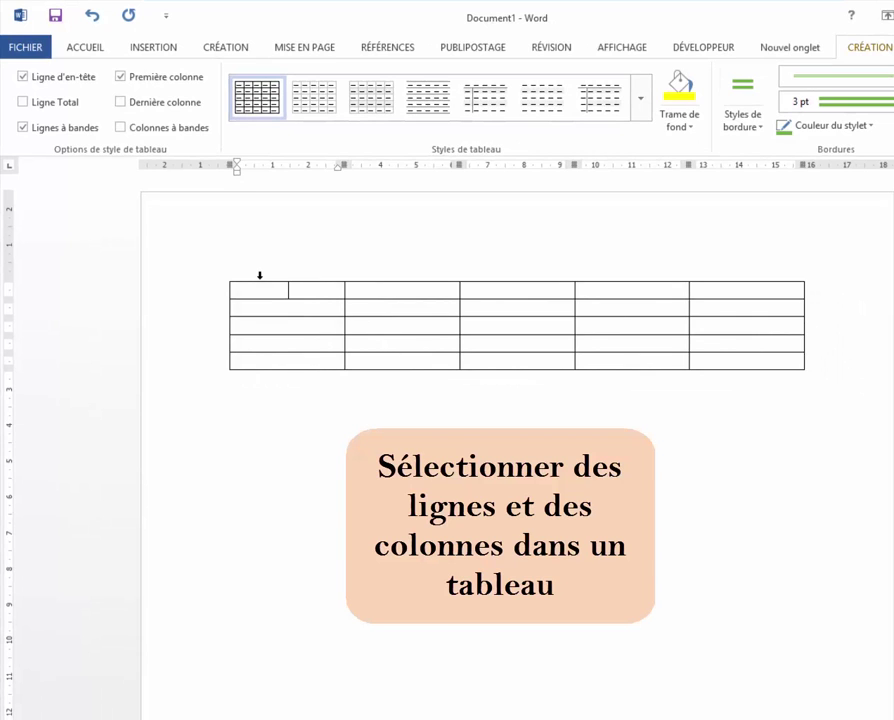
pyautogui.click(260, 275)
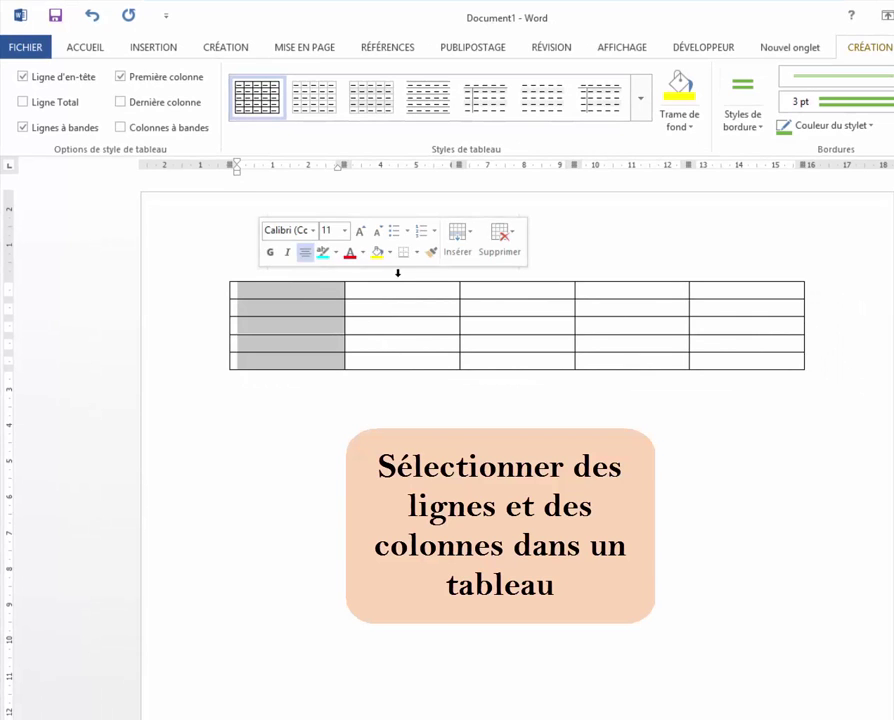
pyautogui.click(448, 275)
pyautogui.click(497, 277)
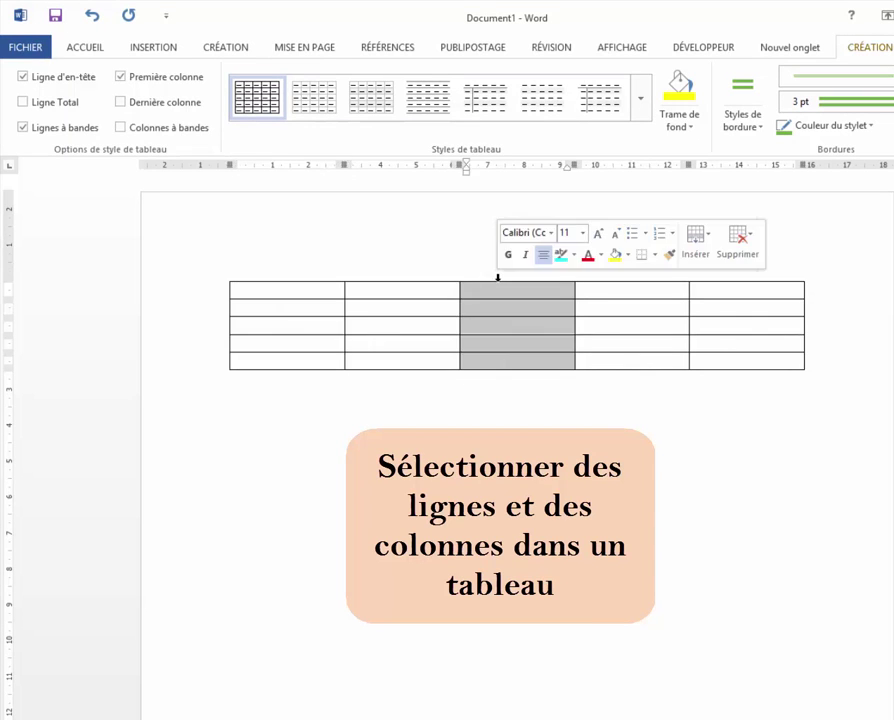
pyautogui.click(598, 275)
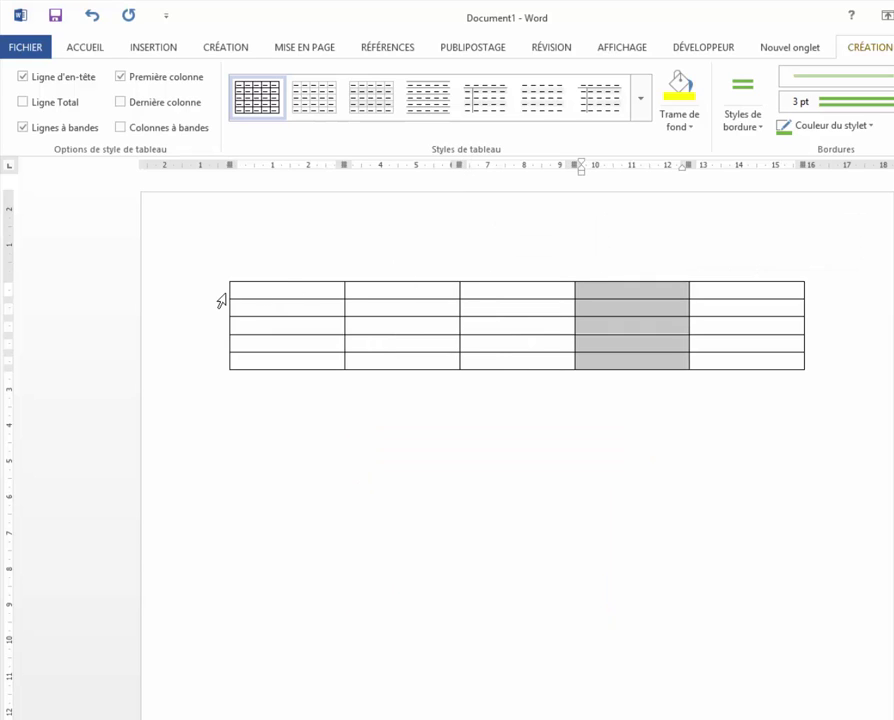
pyautogui.click(221, 296)
pyautogui.click(212, 316)
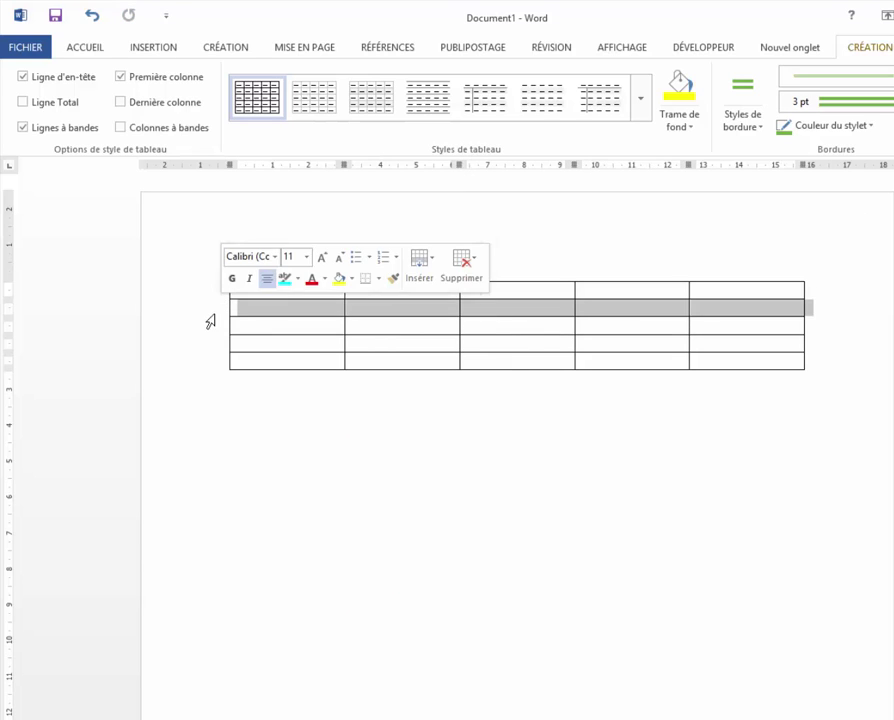
pyautogui.click(187, 343)
pyautogui.click(180, 345)
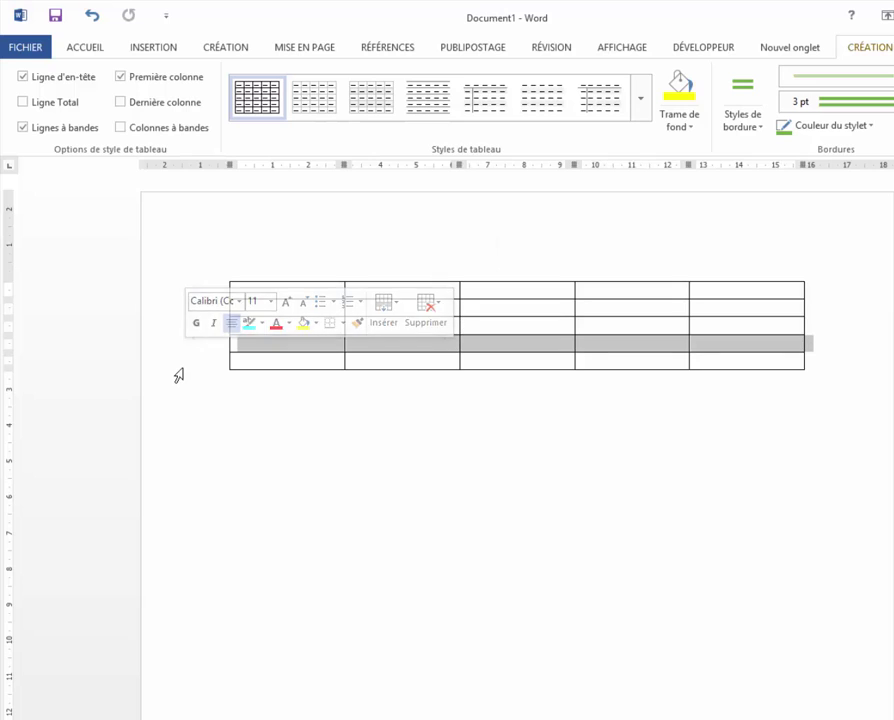
pyautogui.click(186, 362)
pyautogui.click(513, 329)
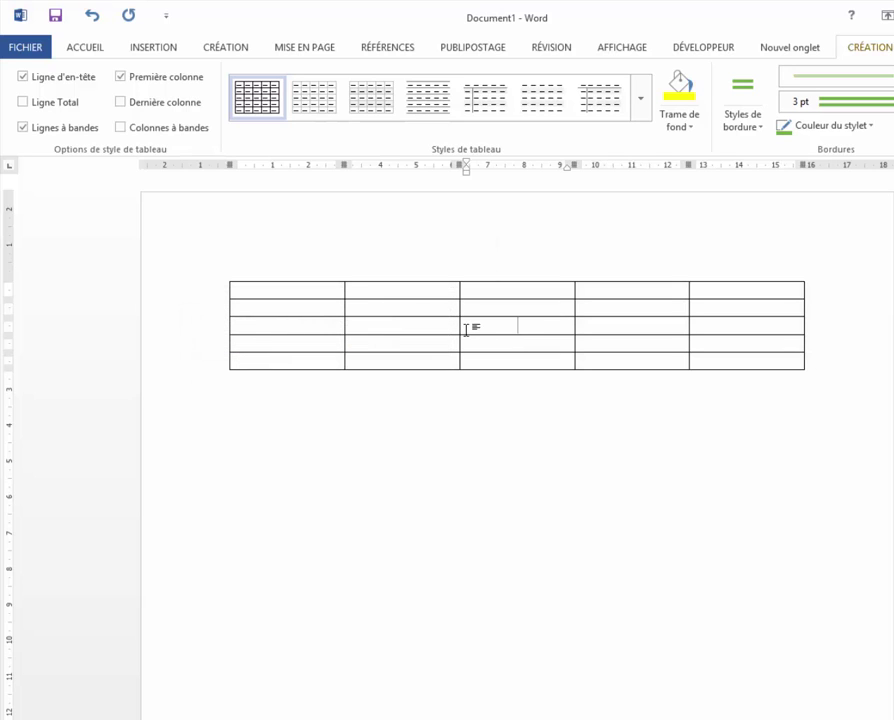
pyautogui.click(461, 330)
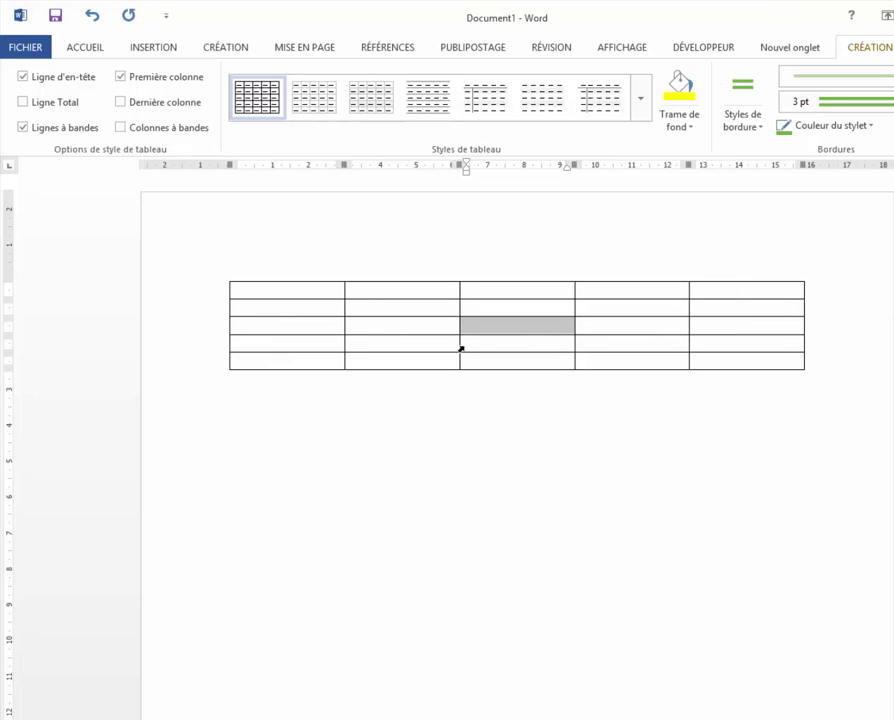
pyautogui.click(461, 347)
pyautogui.click(386, 327)
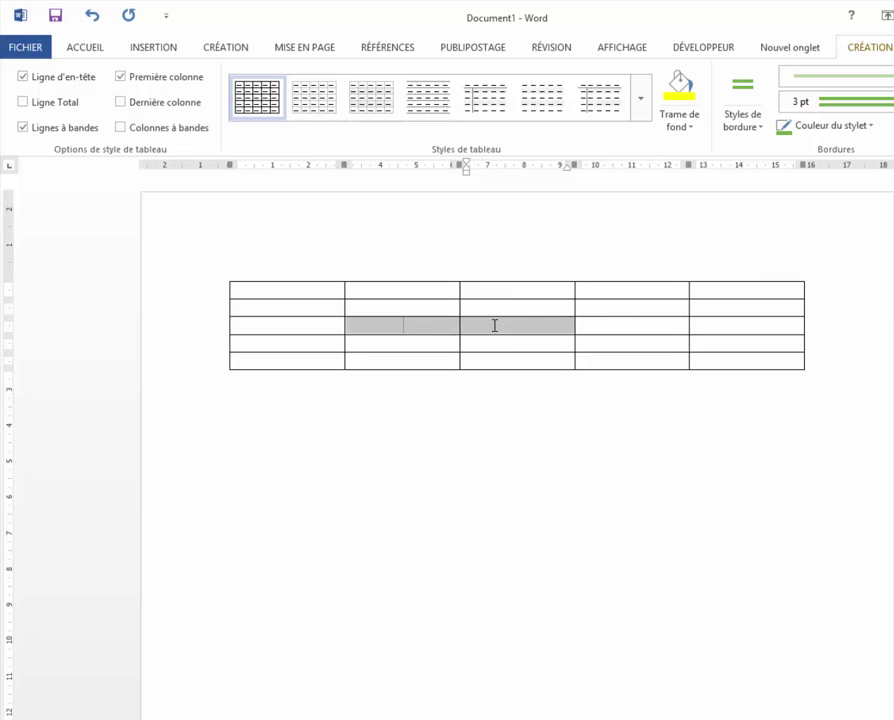
pyautogui.moveTo(386, 327)
pyautogui.mouseDown()
pyautogui.moveTo(557, 331)
pyautogui.moveTo(610, 350)
pyautogui.mouseUp()
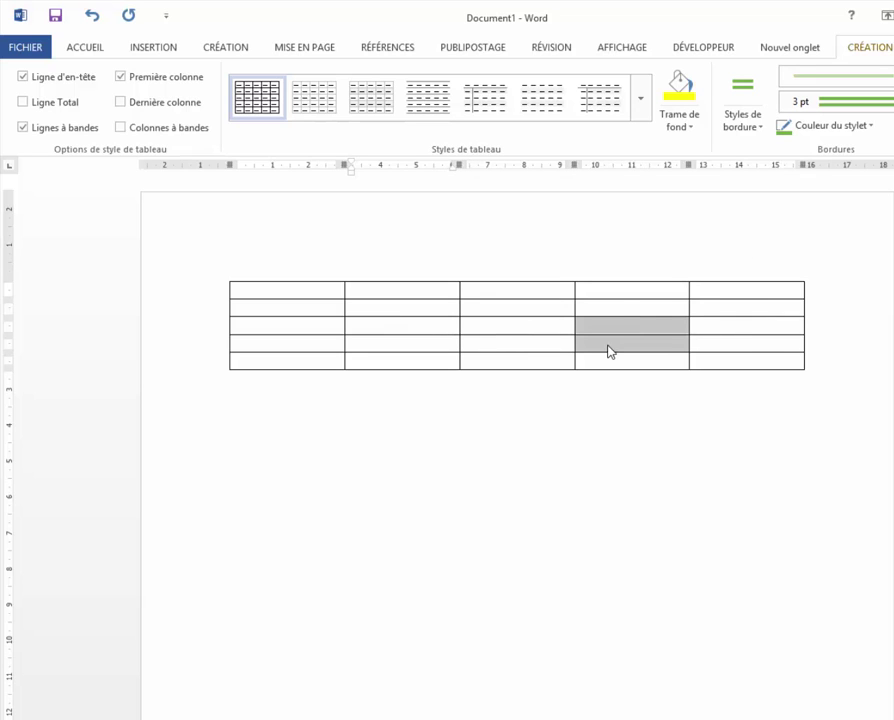
pyautogui.click(532, 404)
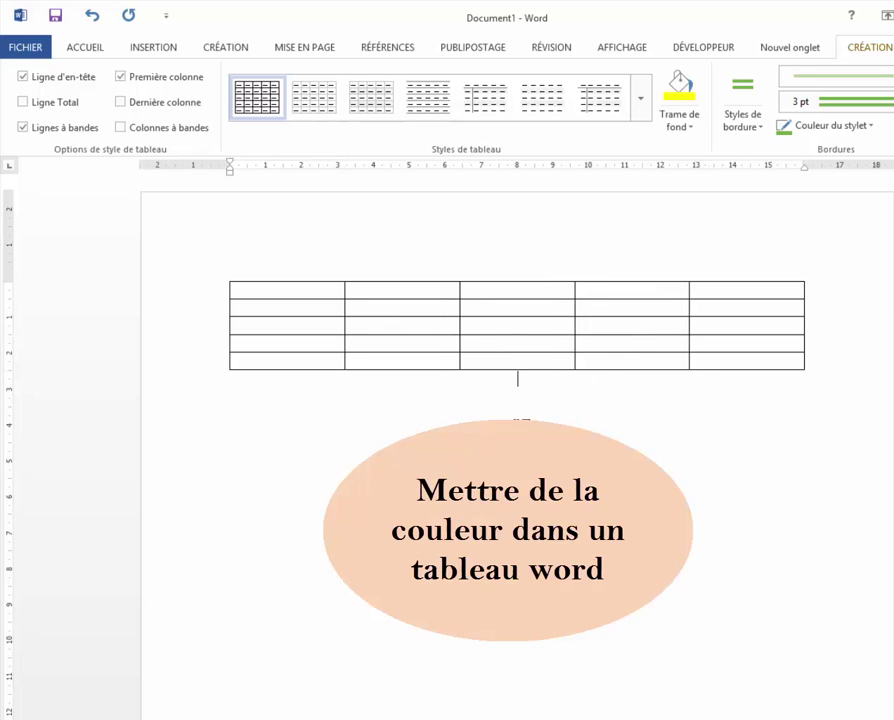
pyautogui.click(206, 304)
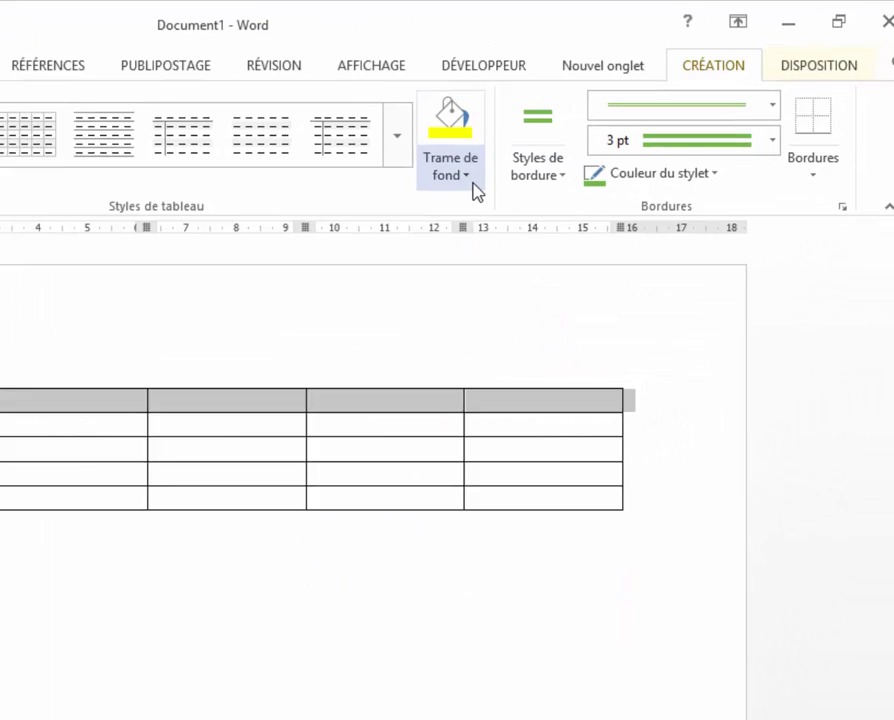
pyautogui.click(697, 134)
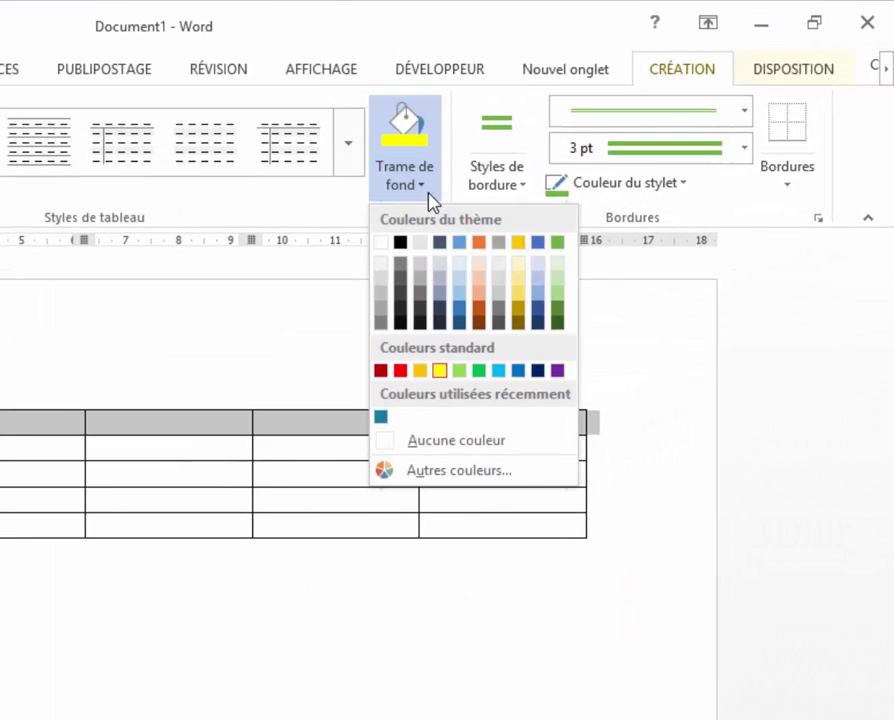
pyautogui.click(420, 370)
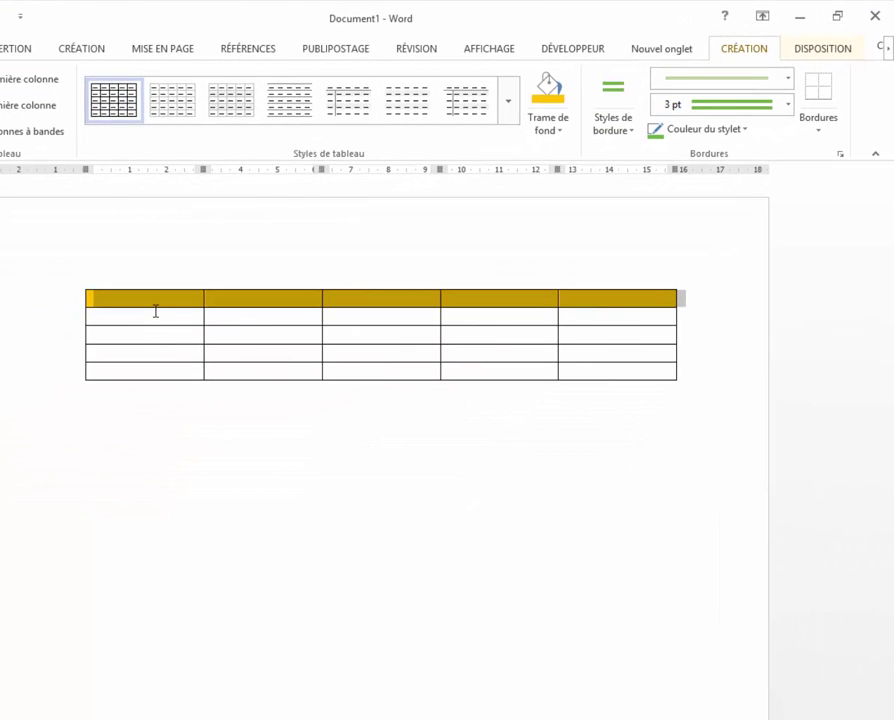
pyautogui.moveTo(155, 311); pyautogui.dragTo(156, 378)
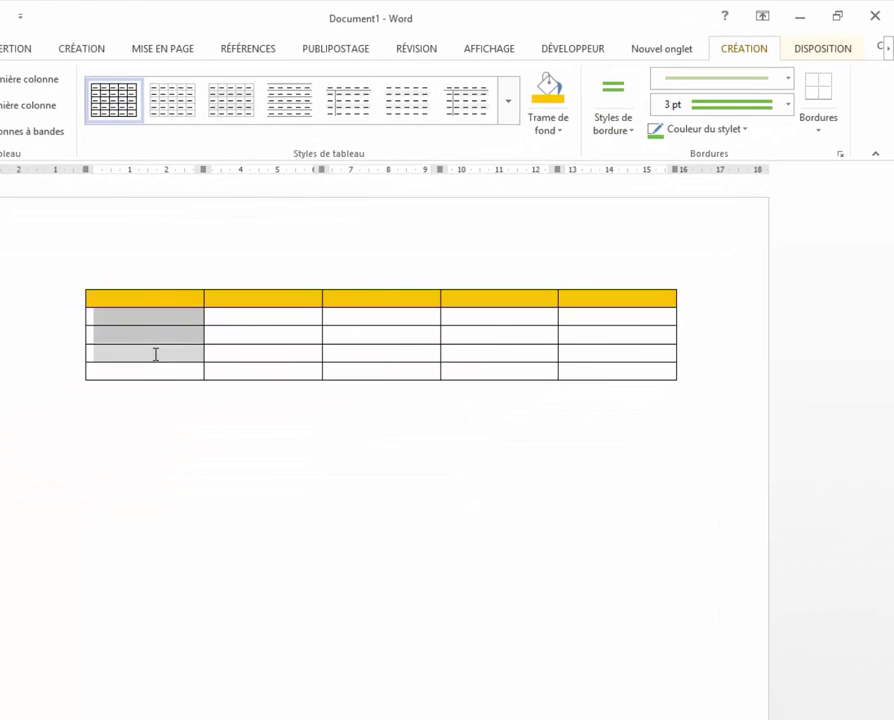
pyautogui.click(564, 135)
pyautogui.click(569, 261)
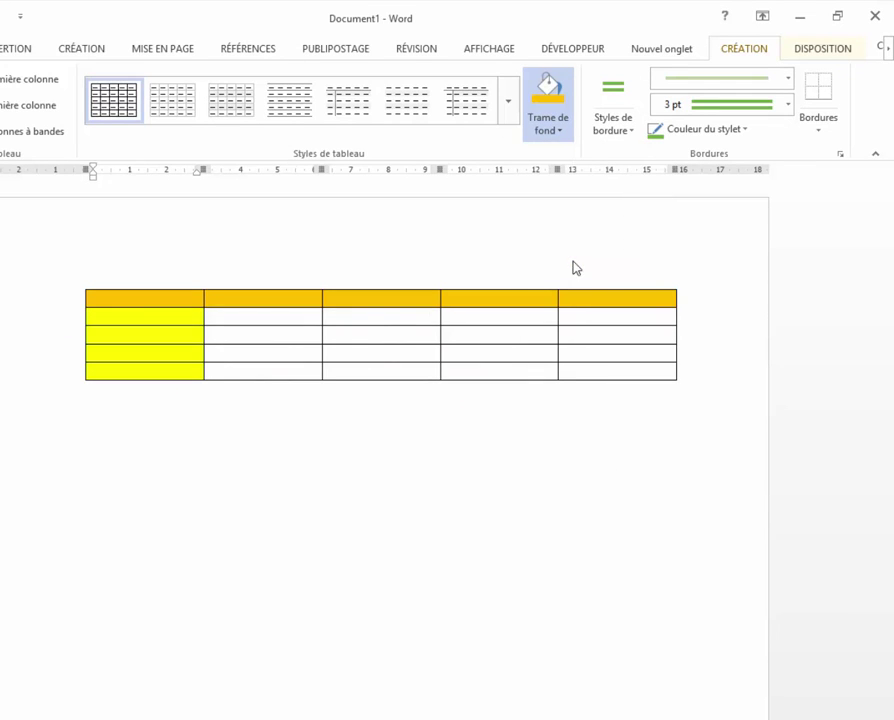
pyautogui.click(261, 323)
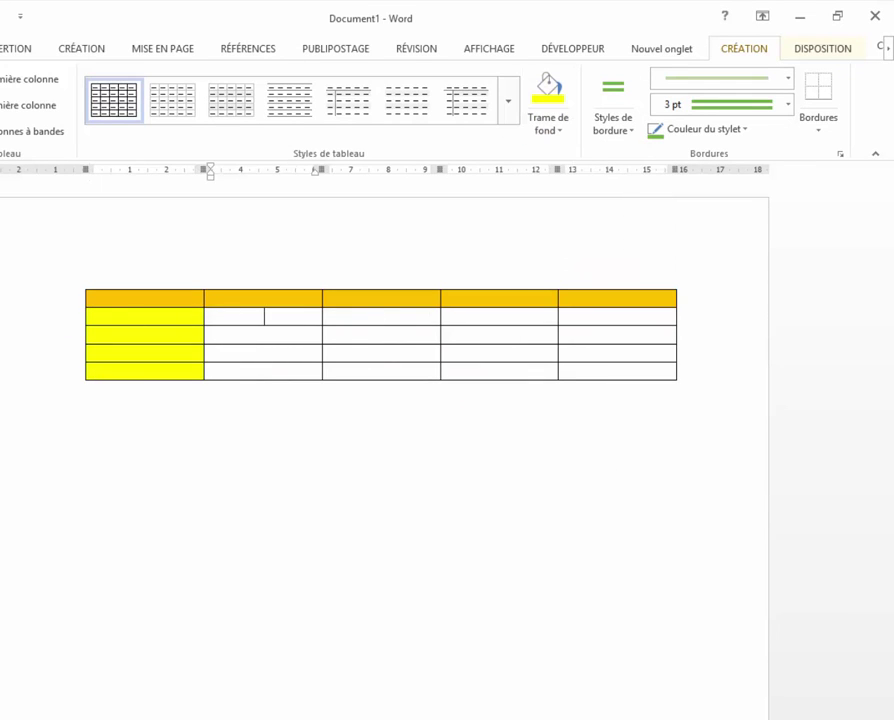
pyautogui.hotkey('ctrl', 'z')
pyautogui.hotkey('ctrl', 'z')
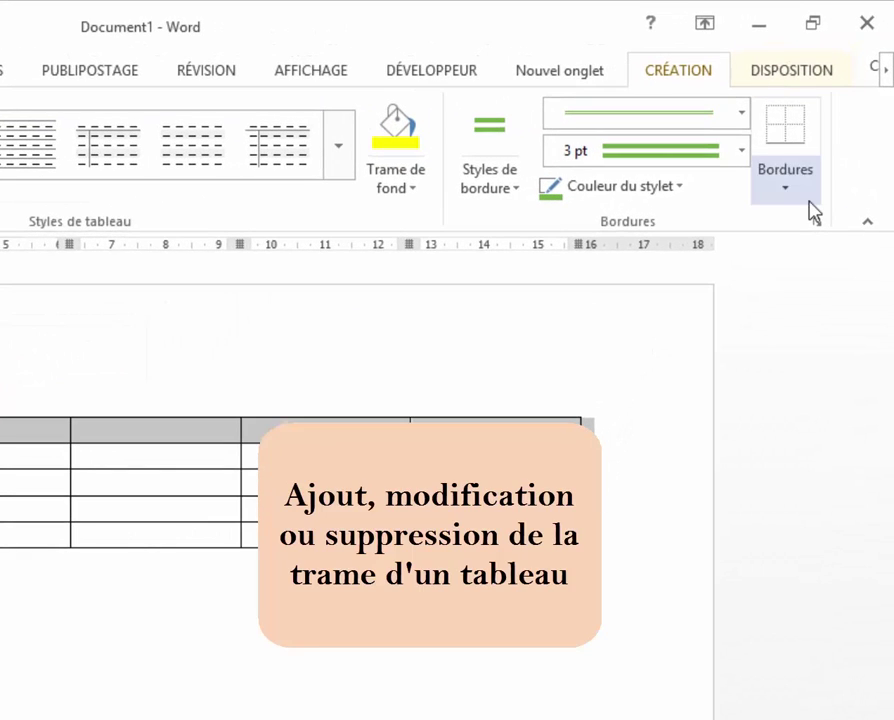
# Shade the header row with the Treillis clair pattern.
pyautogui.click(810, 200)
pyautogui.click(780, 473)
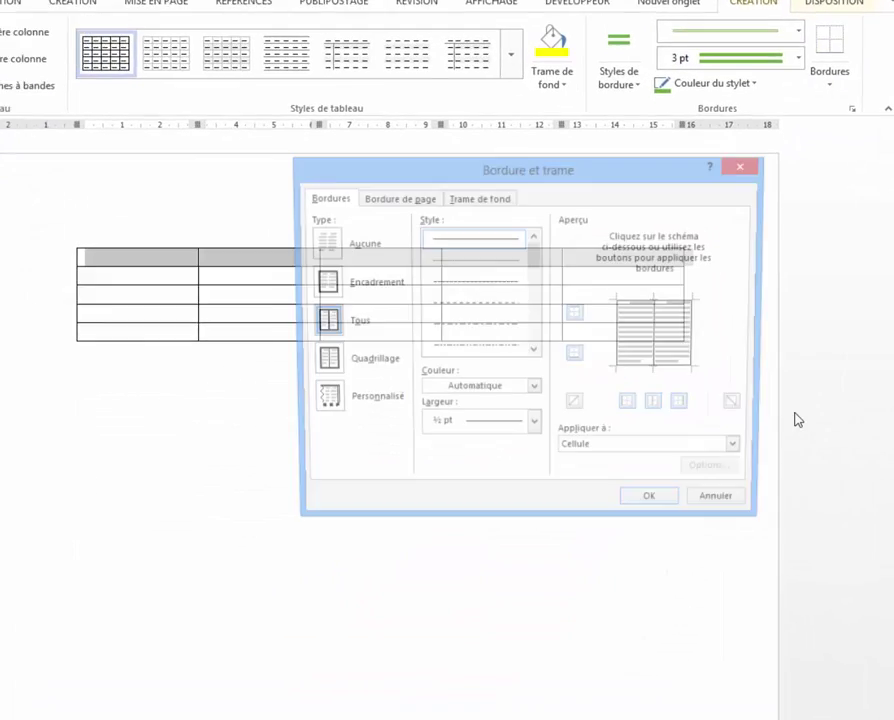
pyautogui.click(368, 178)
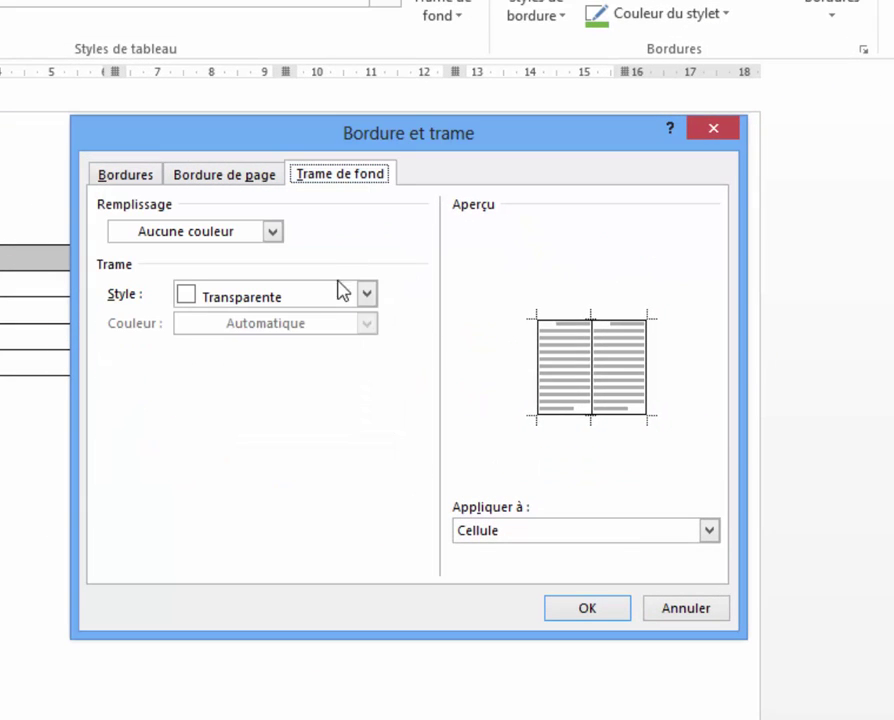
pyautogui.click(366, 298)
pyautogui.moveTo(372, 372)
pyautogui.mouseDown()
pyautogui.moveTo(362, 410)
pyautogui.moveTo(370, 470)
pyautogui.mouseUp()
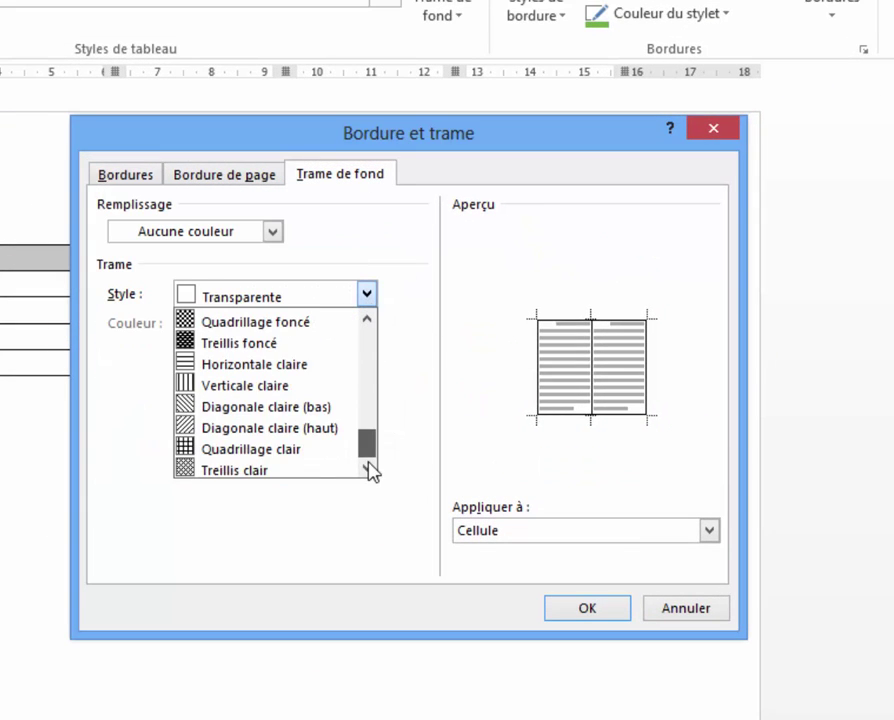
pyautogui.click(195, 471)
pyautogui.click(629, 577)
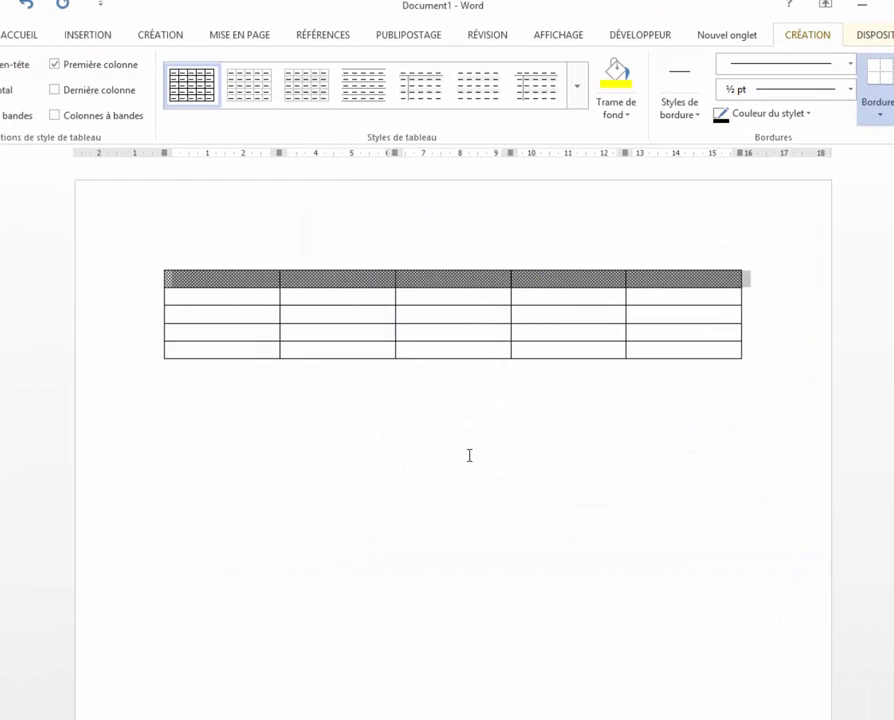
pyautogui.click(432, 410)
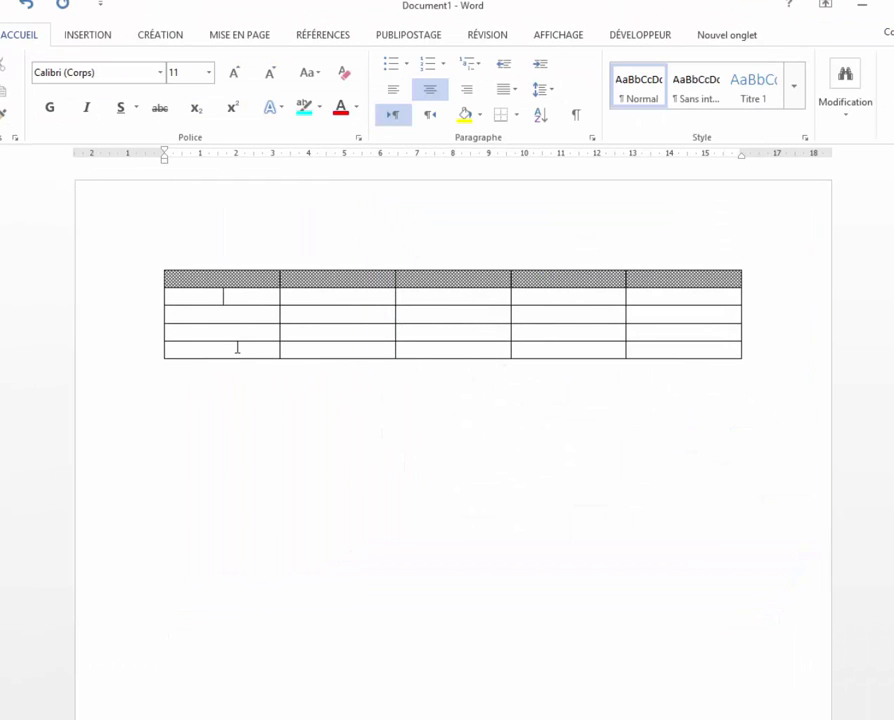
# Apply the Diagonale claire (bas) pattern to the first column's cells below the header.
pyautogui.moveTo(230, 296); pyautogui.dragTo(266, 366)
pyautogui.click(786, 42)
pyautogui.click(850, 110)
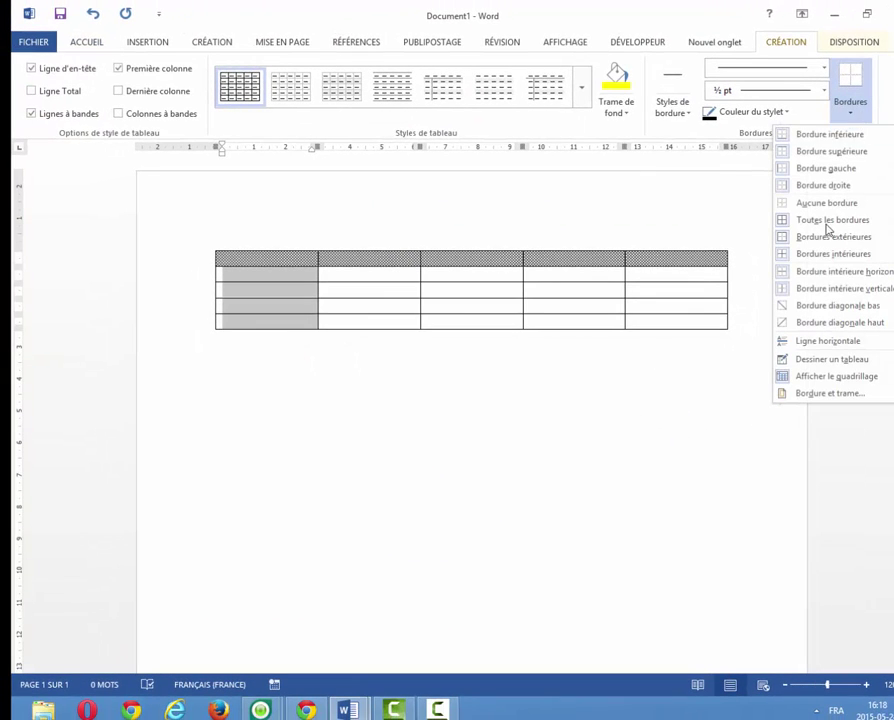
pyautogui.click(830, 393)
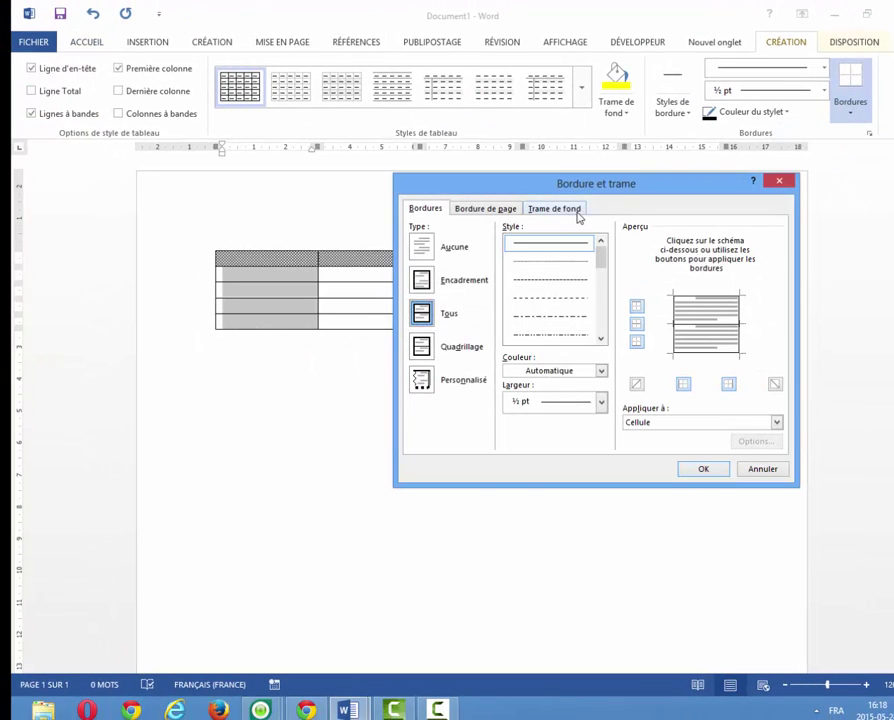
pyautogui.click(576, 211)
pyautogui.click(571, 282)
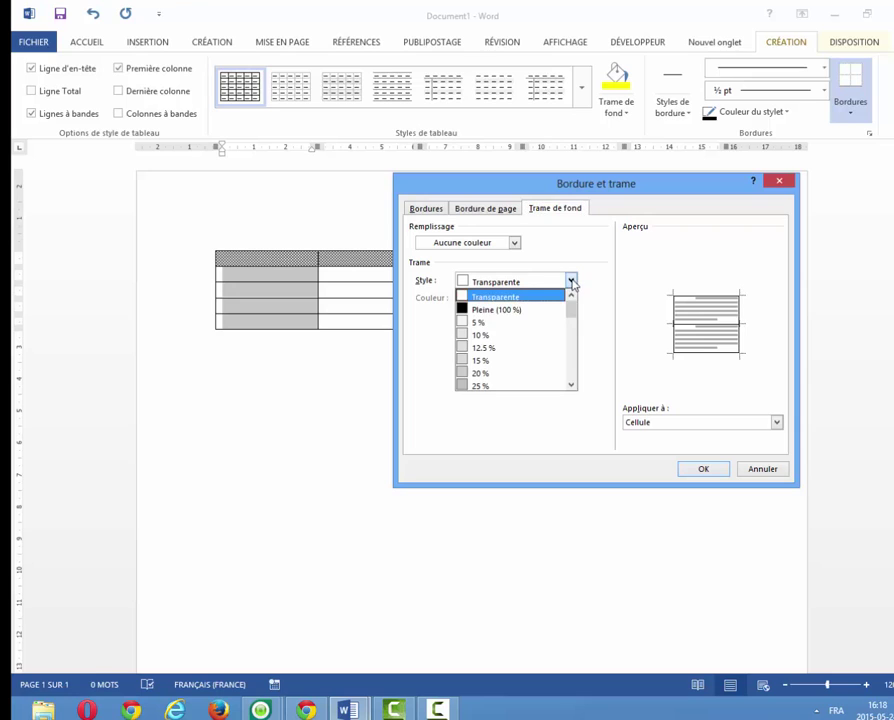
pyautogui.moveTo(573, 318); pyautogui.dragTo(572, 384)
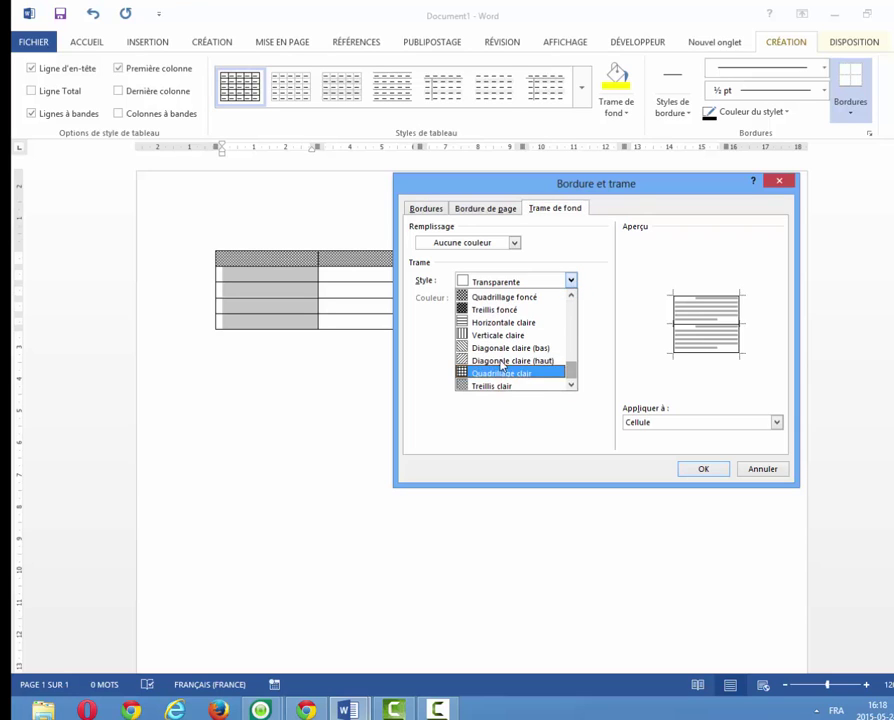
pyautogui.click(469, 349)
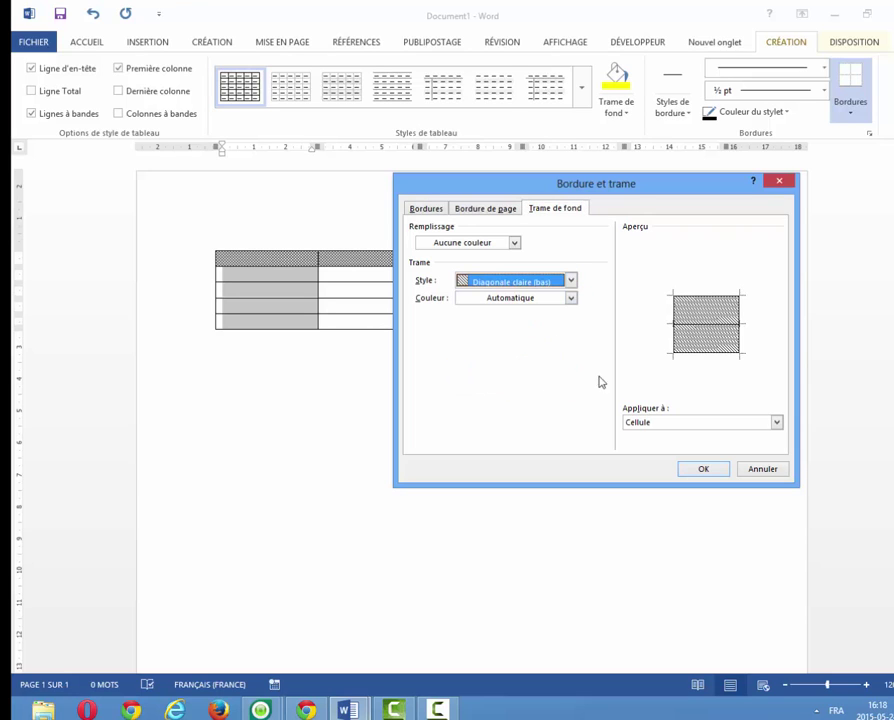
pyautogui.click(703, 469)
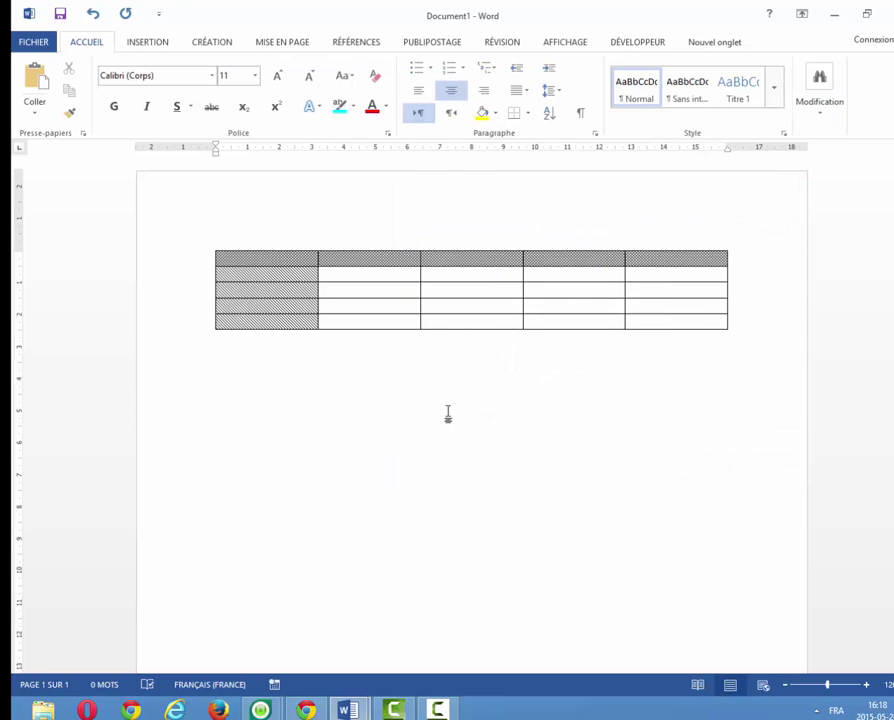
# Undo the first column's hatching and delete the first column.
pyautogui.click(93, 14)
pyautogui.click(248, 272)
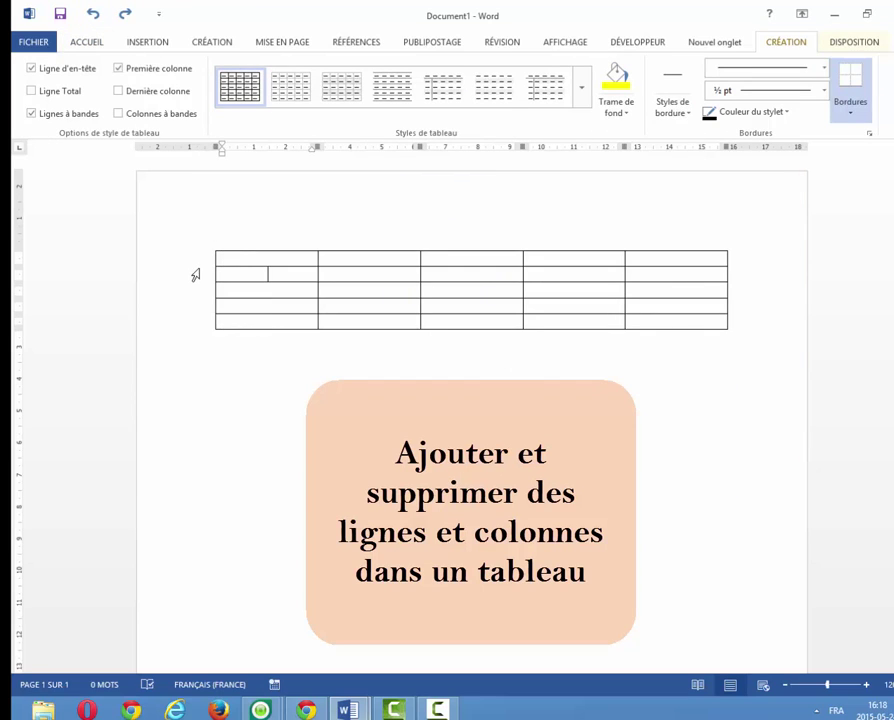
pyautogui.click(268, 248)
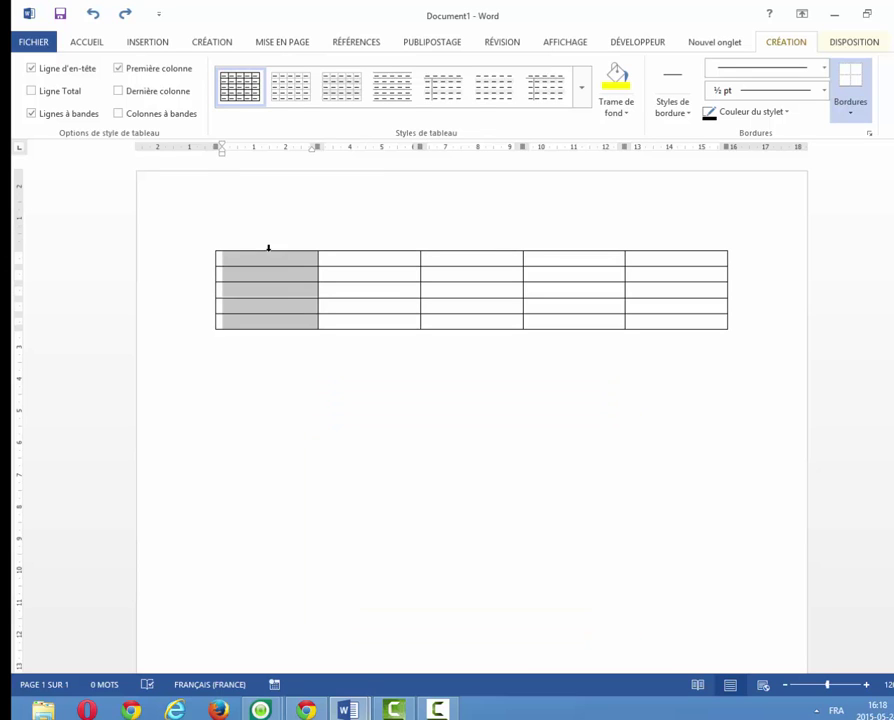
pyautogui.rightClick(248, 178)
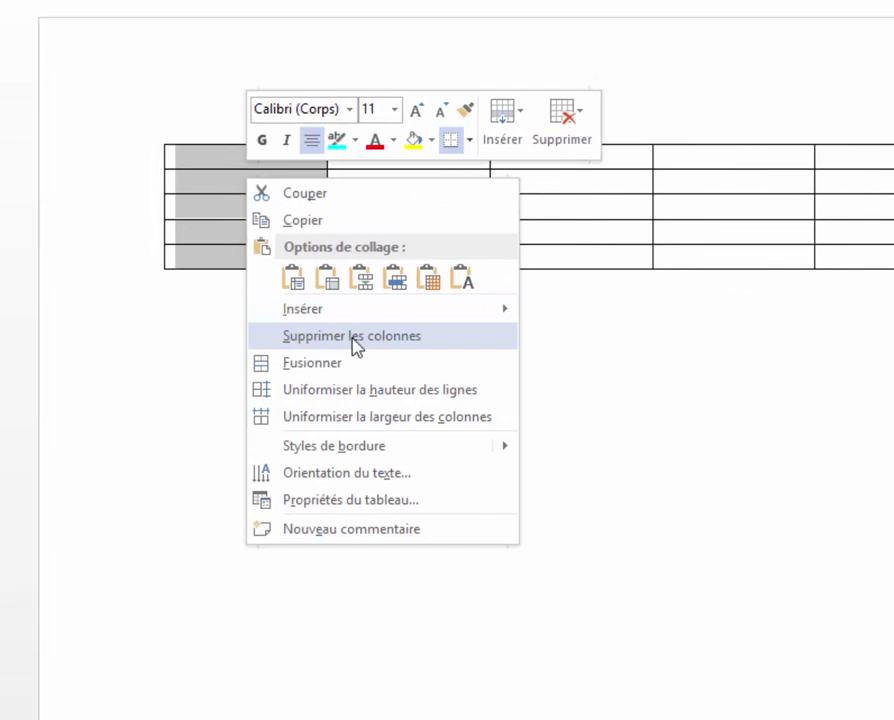
pyautogui.click(362, 336)
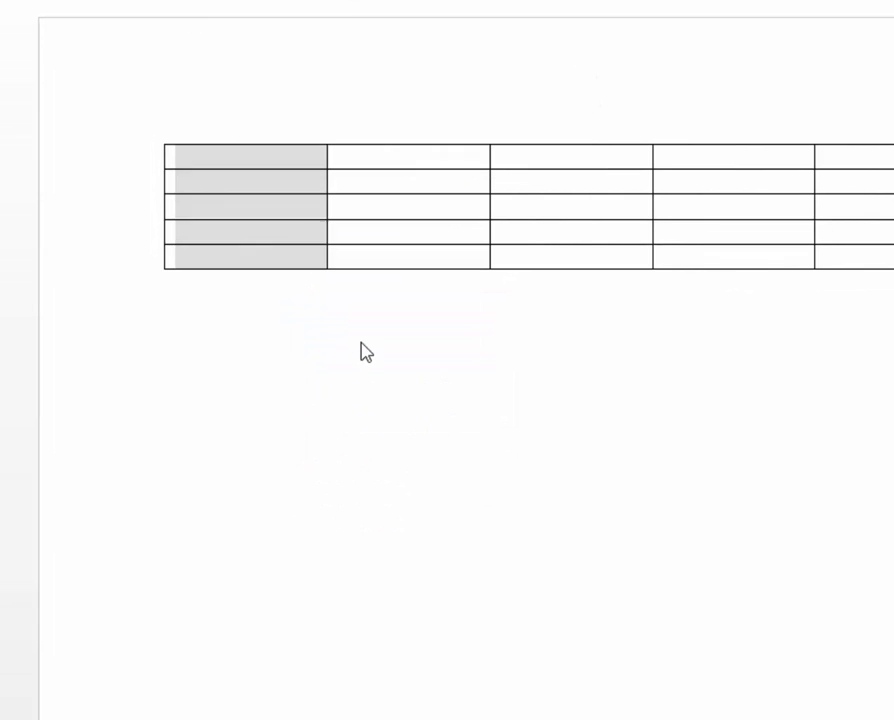
# Number the four header cells 1, 2, 3 and 4.
pyautogui.click(278, 133)
pyautogui.rightClick(276, 156)
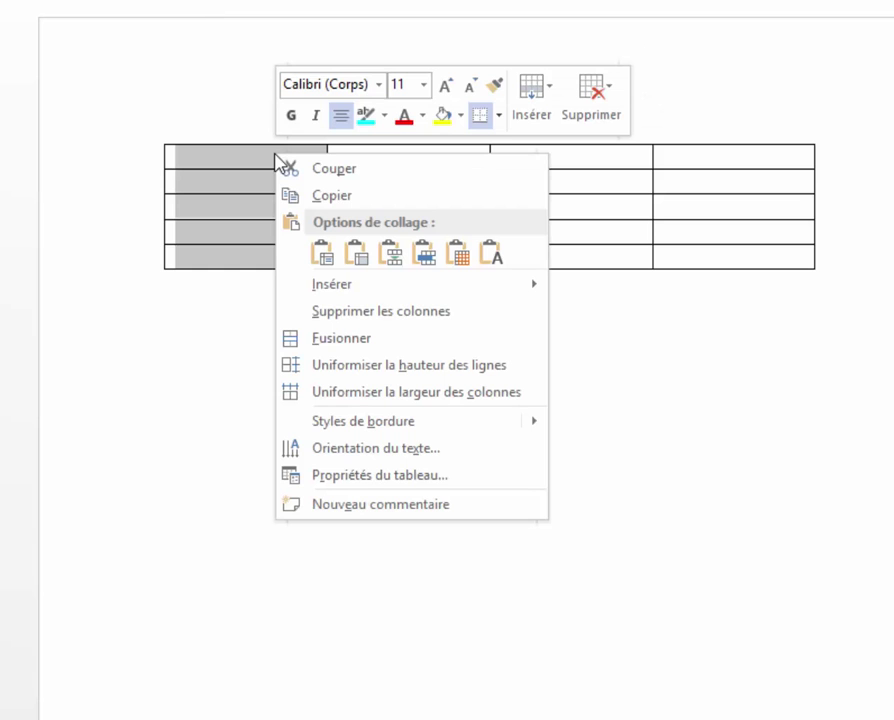
pyautogui.click(242, 157)
pyautogui.click(243, 158)
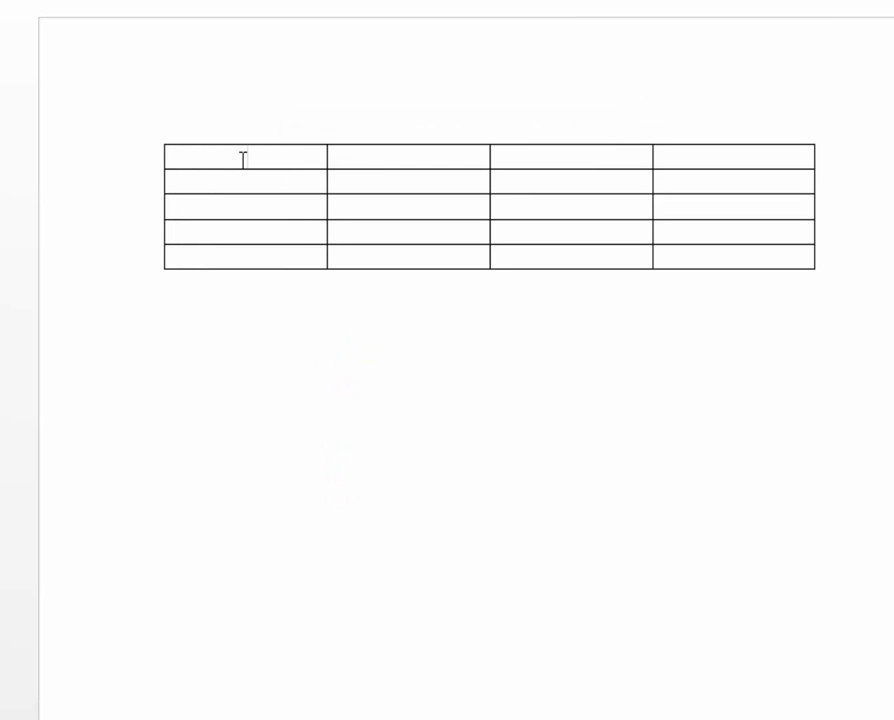
pyautogui.write('1')
pyautogui.click(406, 164)
pyautogui.write('2')
pyautogui.write('3')
pyautogui.click(677, 158)
pyautogui.write('4')
pyautogui.click(615, 232)
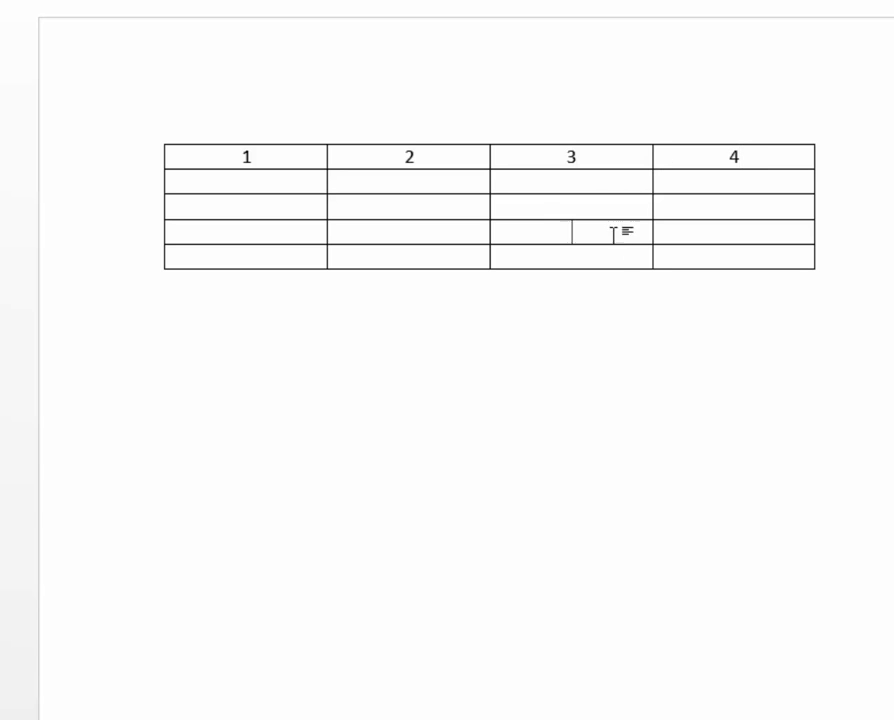
# Insert an empty column to the right of column 2.
pyautogui.click(405, 137)
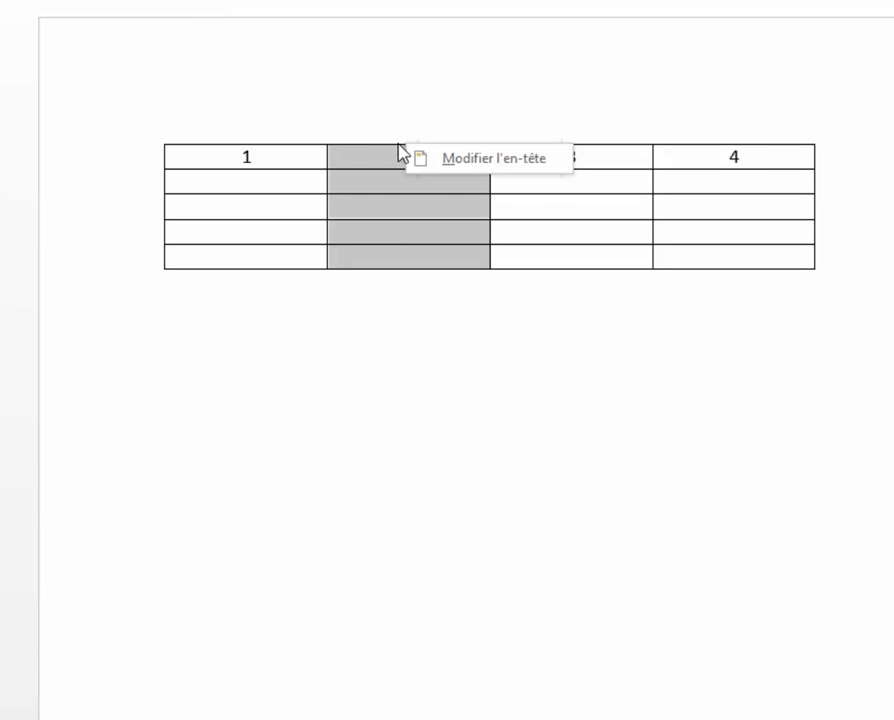
pyautogui.rightClick(372, 156)
pyautogui.moveTo(490, 292)
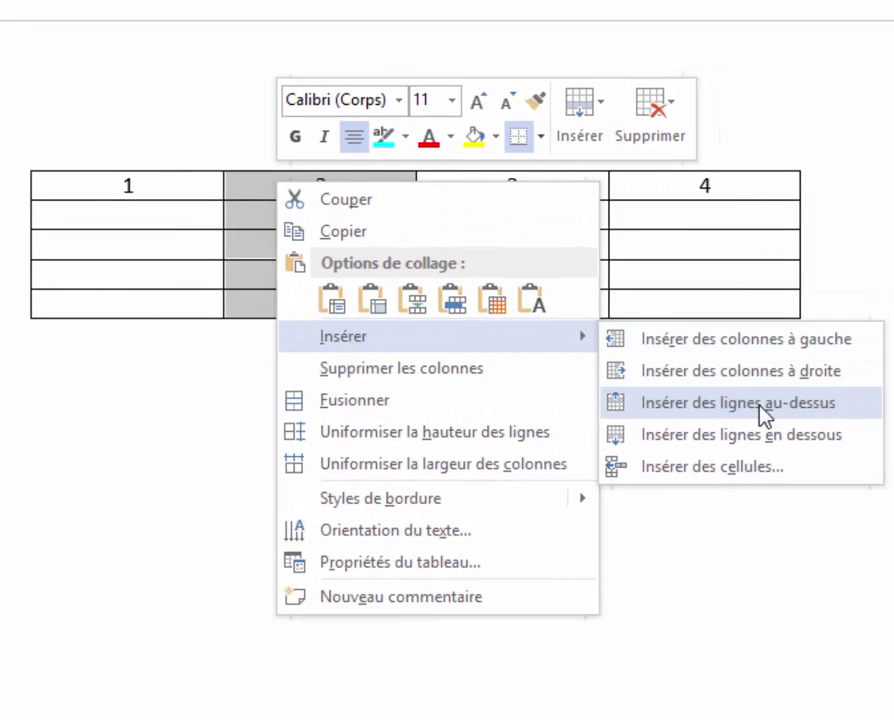
pyautogui.click(829, 372)
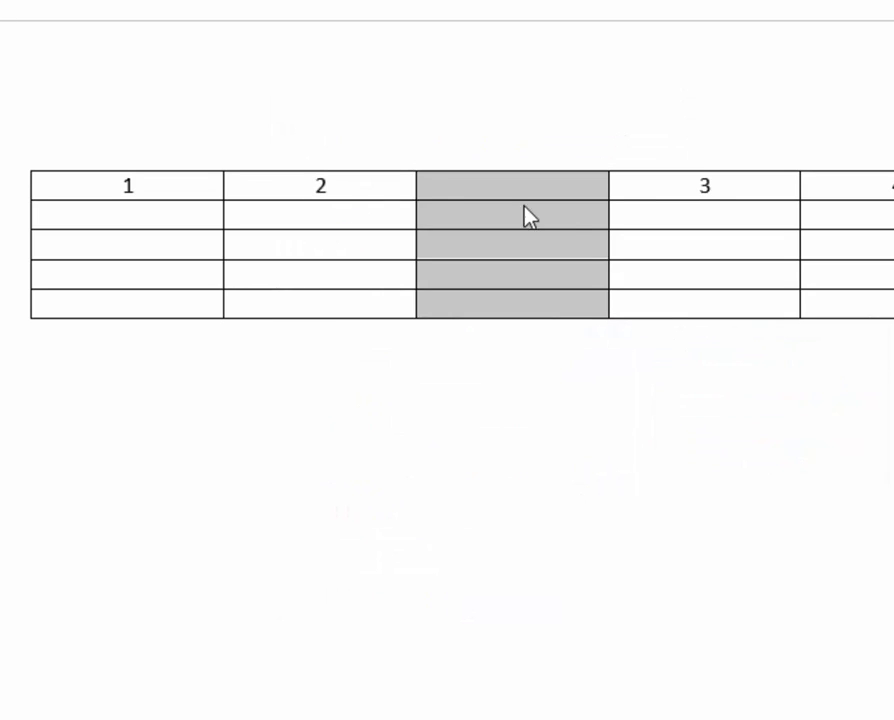
# Delete the empty third column again.
pyautogui.click(151, 193)
pyautogui.click(350, 186)
pyautogui.click(718, 182)
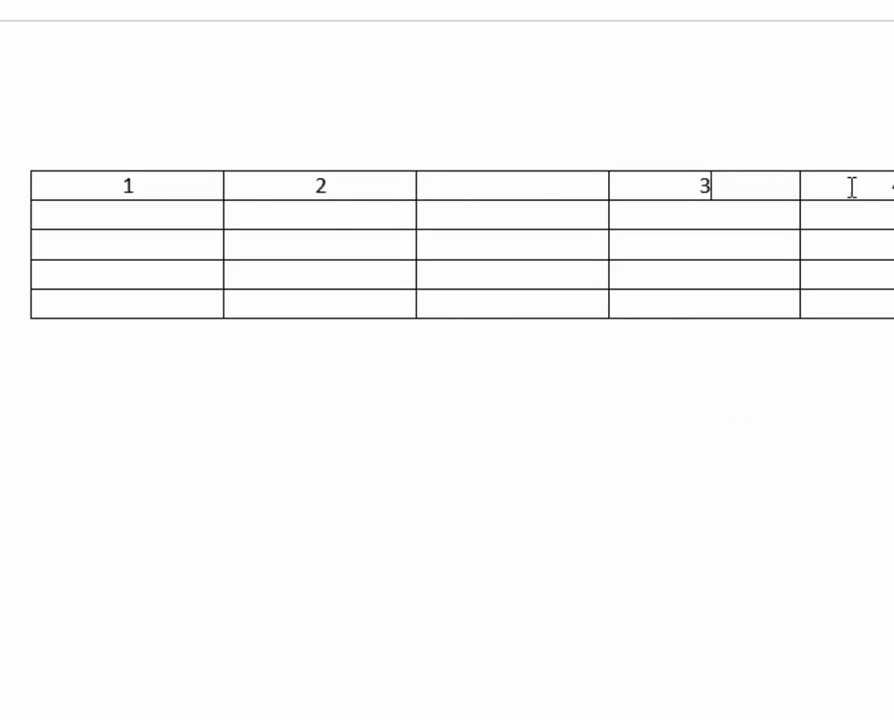
pyautogui.click(854, 188)
pyautogui.moveTo(516, 185); pyautogui.dragTo(516, 295)
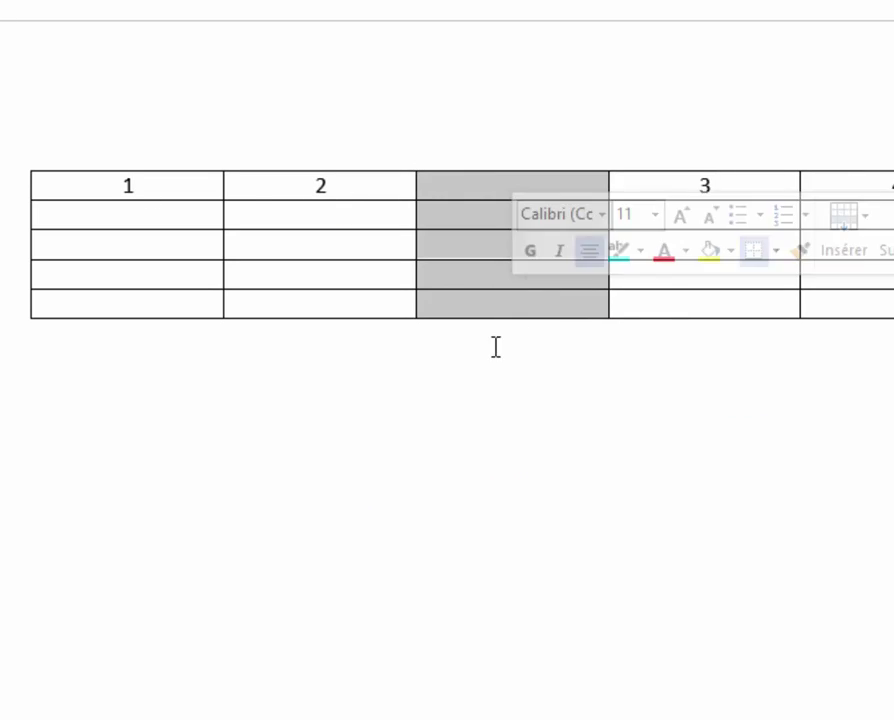
pyautogui.click(492, 380)
pyautogui.click(529, 169)
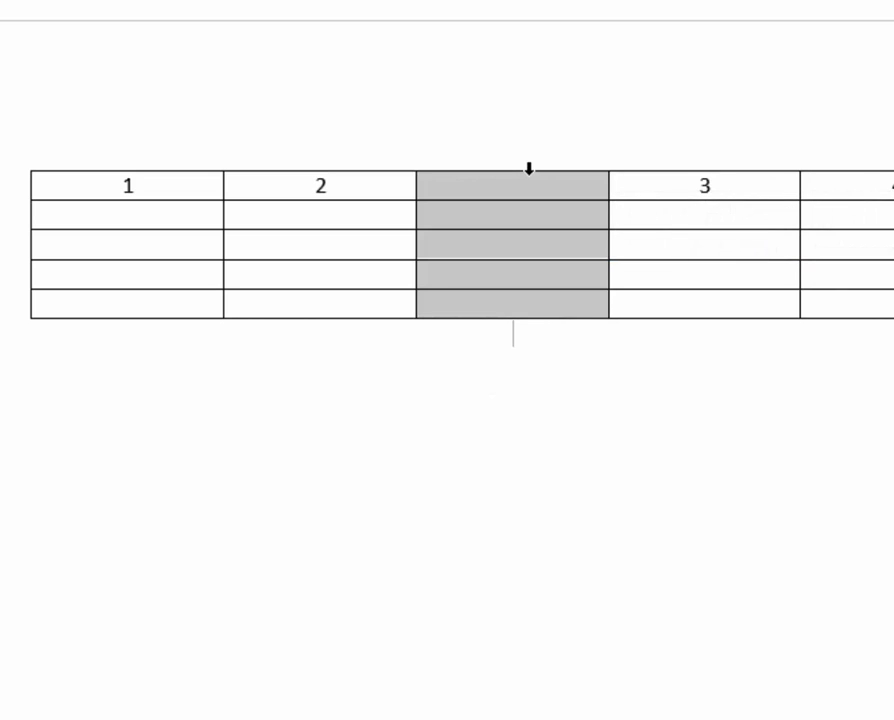
pyautogui.rightClick(530, 172)
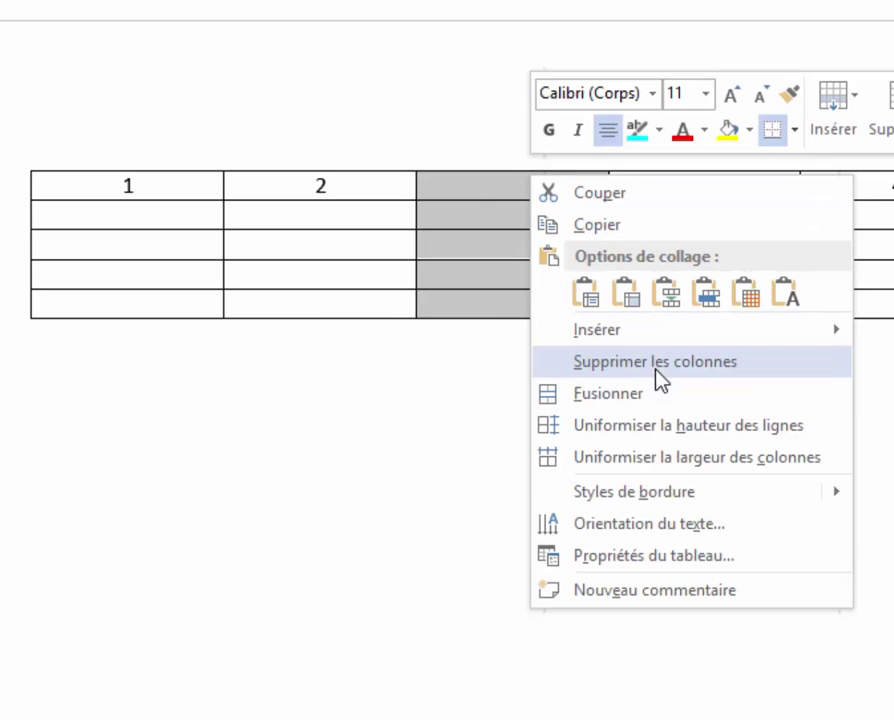
pyautogui.click(686, 362)
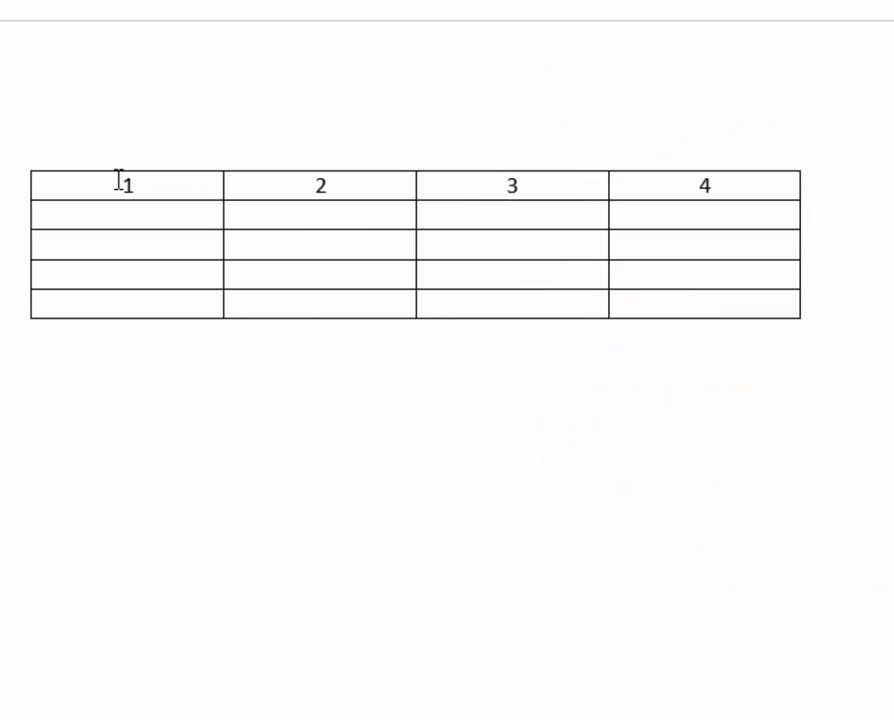
# Number the first column's cells 2, 3, 4 and 5 down the table.
pyautogui.click(604, 186)
pyautogui.click(640, 194)
pyautogui.click(1, 230)
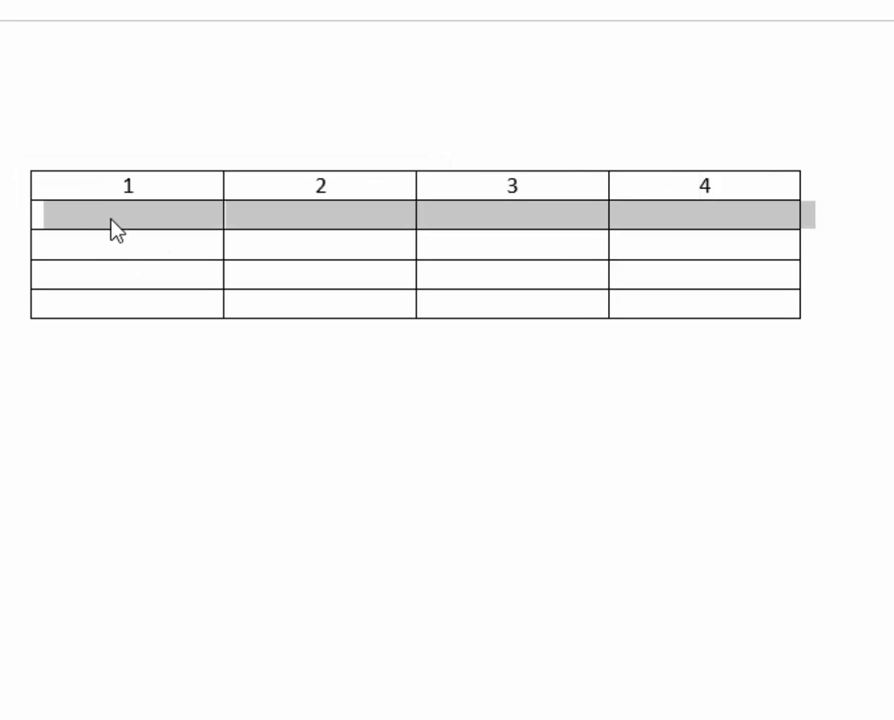
pyautogui.click(113, 226)
pyautogui.write('2 ')
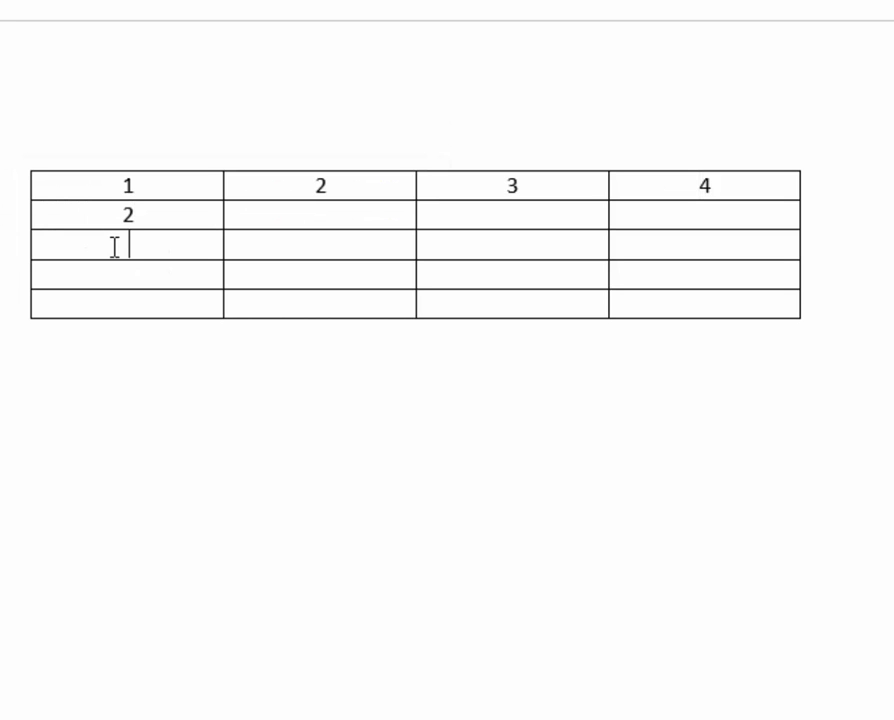
pyautogui.write('3 4 ')
pyautogui.write('5')
pyautogui.press('Down')
# Insert an empty row above row 3.
pyautogui.click(10, 245)
pyautogui.rightClick(122, 236)
pyautogui.moveTo(250, 396)
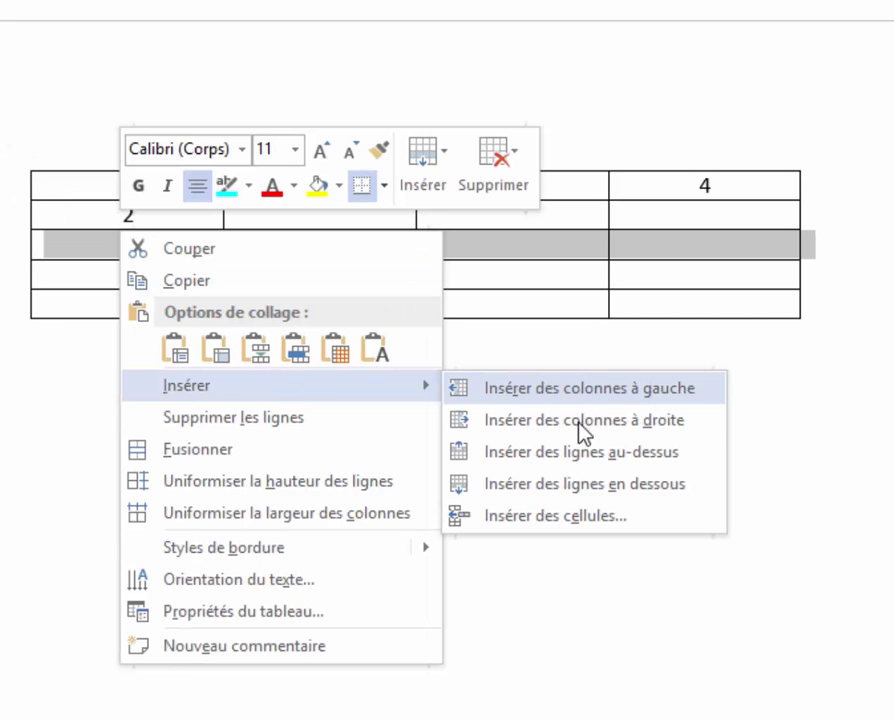
pyautogui.click(634, 458)
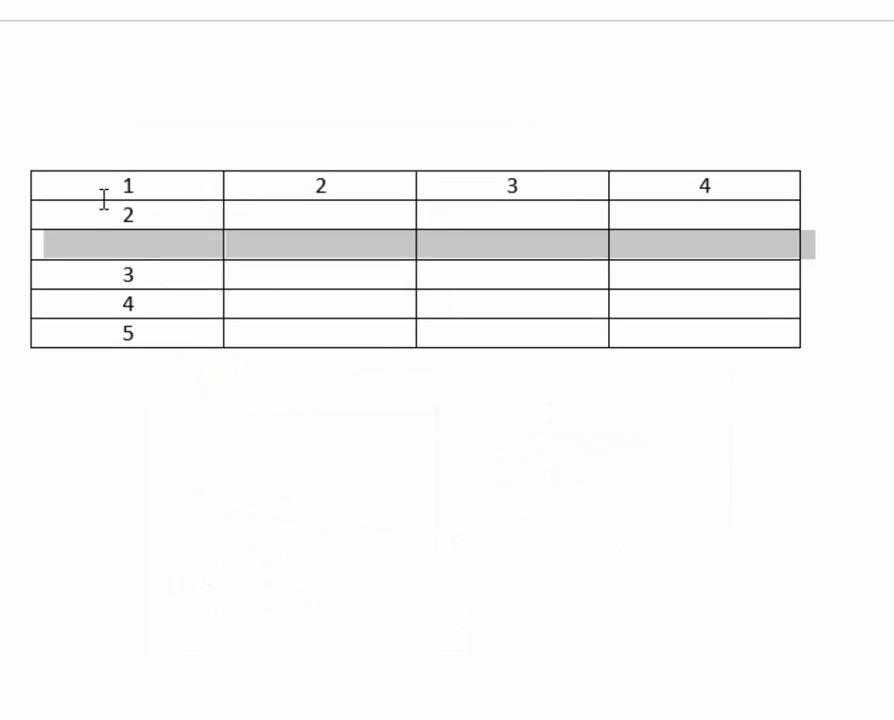
pyautogui.click(104, 198)
pyautogui.click(104, 222)
pyautogui.click(106, 274)
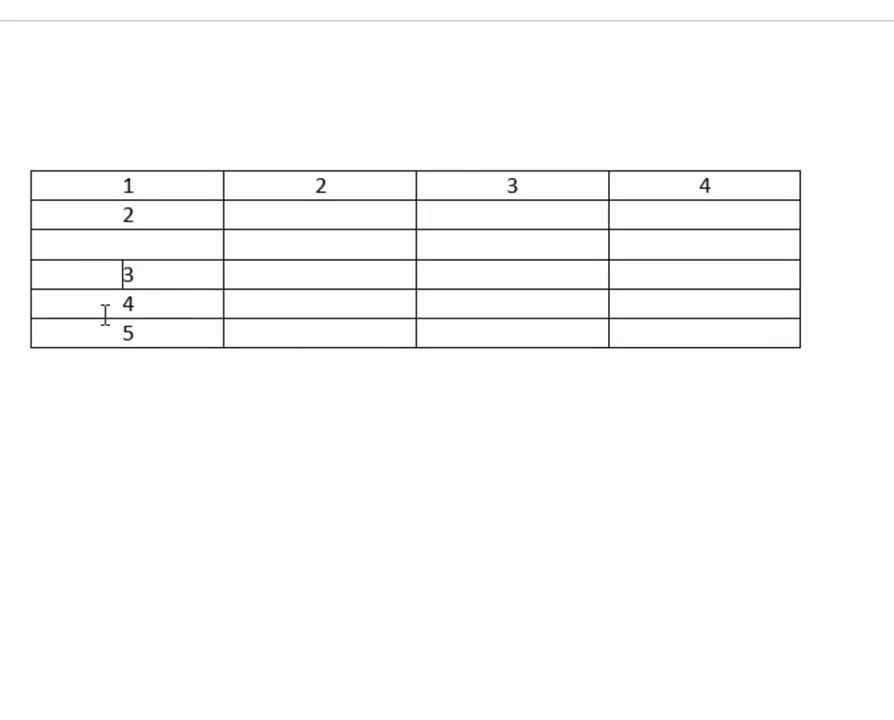
pyautogui.click(104, 310)
# Shade the inserted empty row yellow, then delete that row.
pyautogui.click(6, 244)
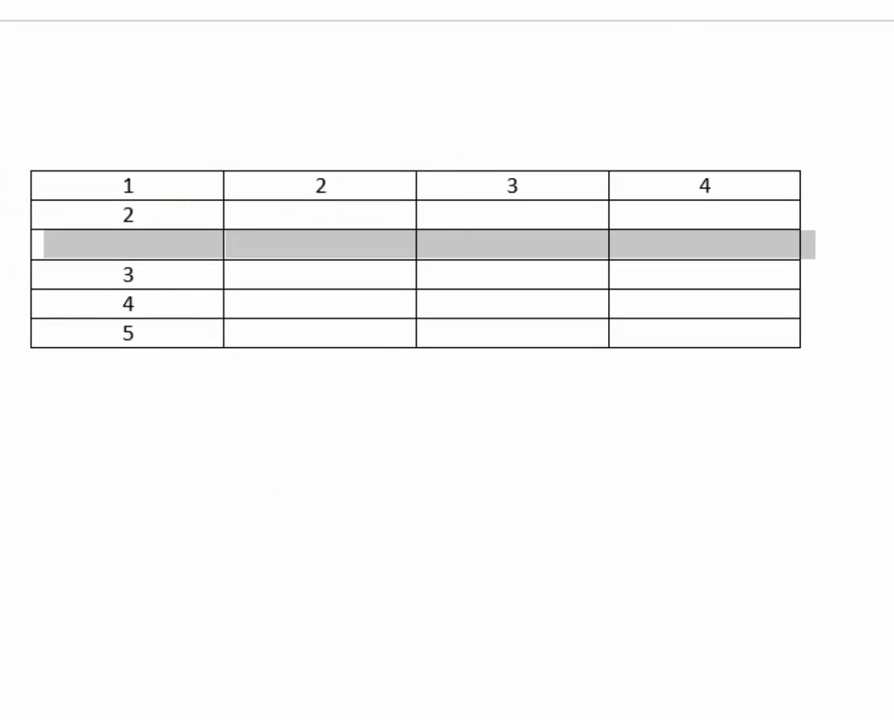
pyautogui.click(216, 185)
pyautogui.click(660, 248)
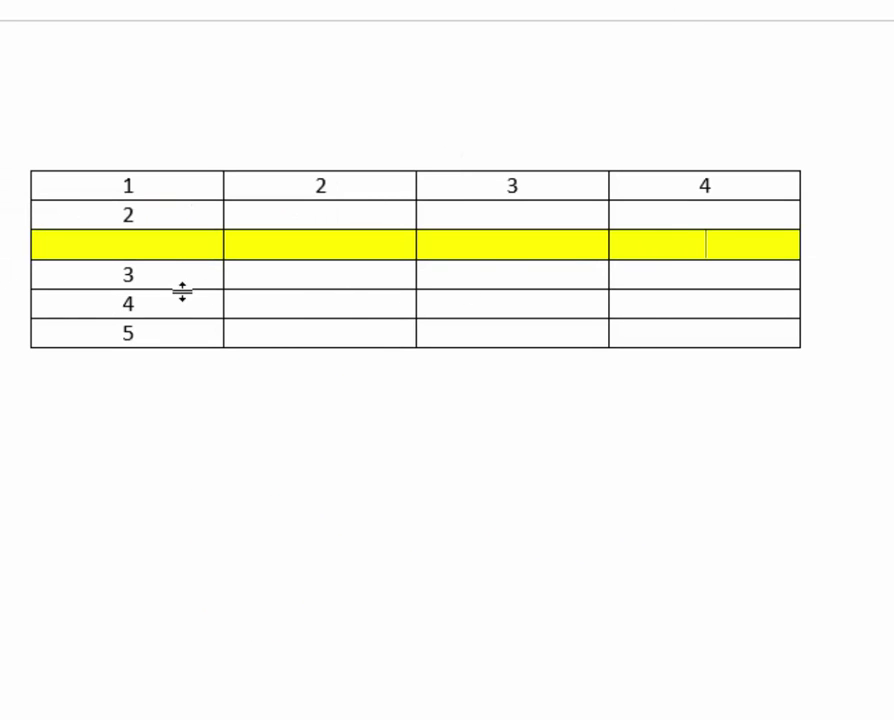
pyautogui.click(12, 252)
pyautogui.rightClick(78, 256)
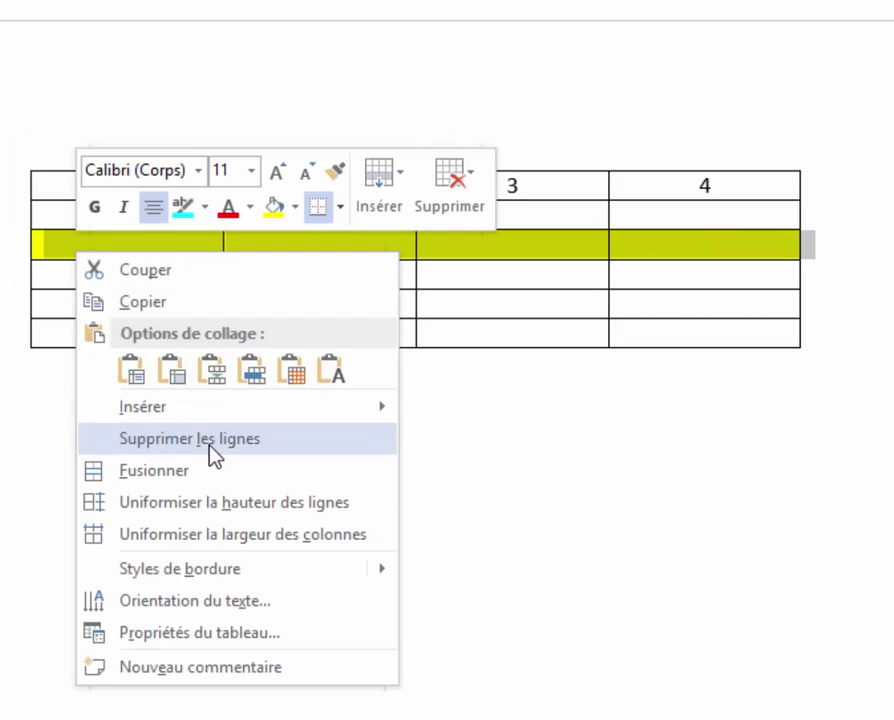
pyautogui.click(198, 438)
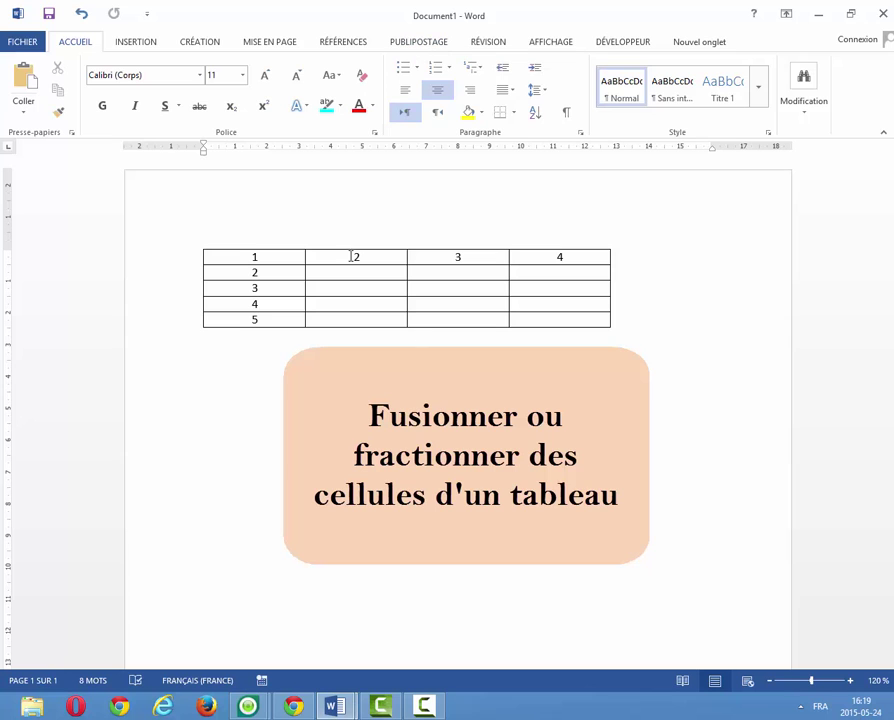
# Merge the cells of rows 2–5 in columns 2–4 into one cell.
pyautogui.moveTo(346, 277); pyautogui.dragTo(594, 326)
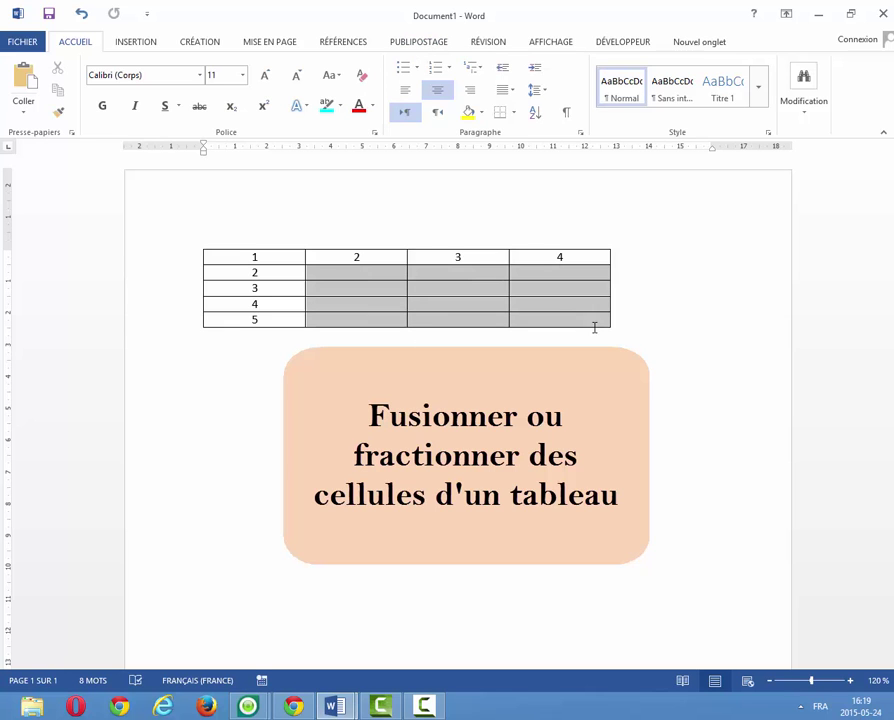
pyautogui.rightClick(446, 374)
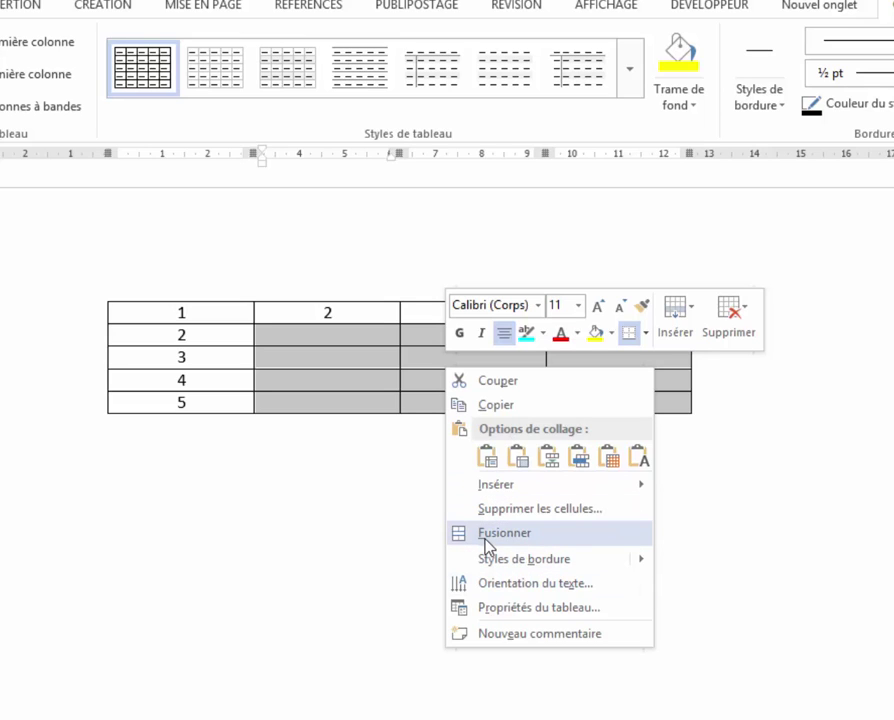
pyautogui.click(499, 540)
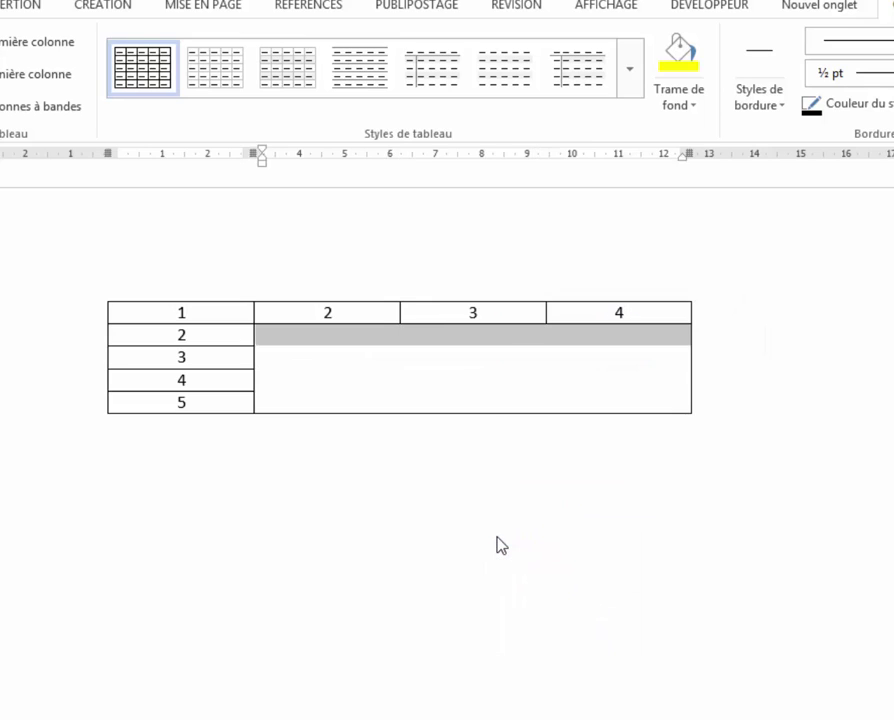
pyautogui.click(278, 338)
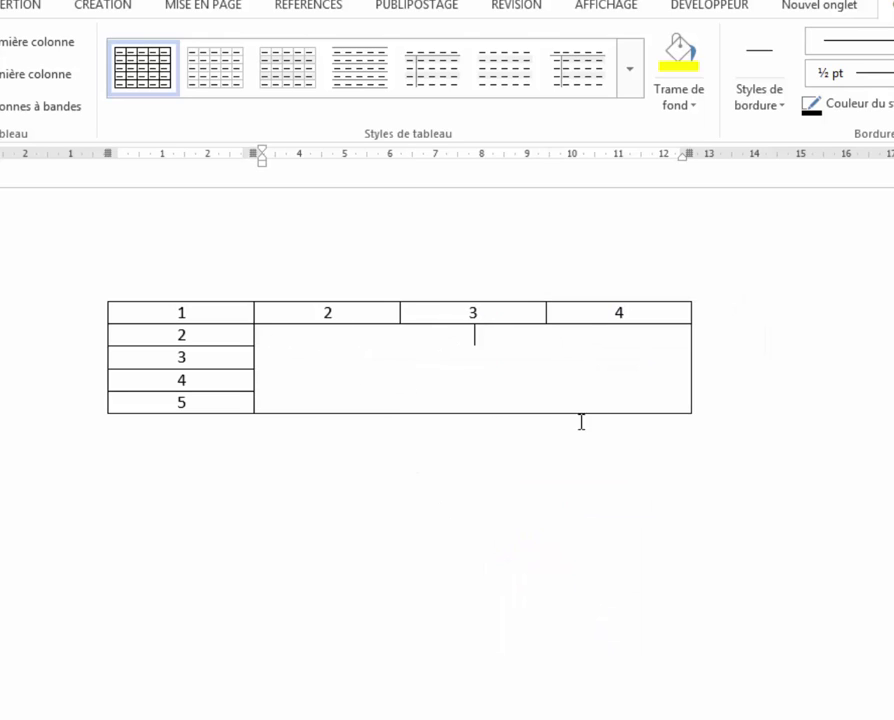
# Shade the merged cell yellow, then undo the shading with Ctrl+Z.
pyautogui.click(255, 377)
pyautogui.click(676, 80)
pyautogui.click(506, 450)
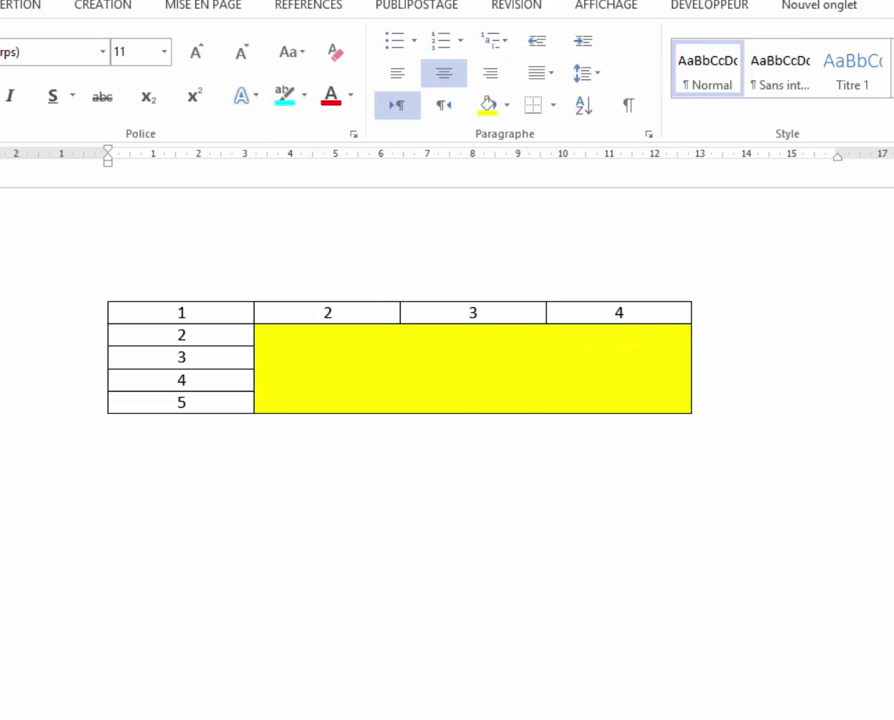
pyautogui.hotkey('ctrl', 'z')
pyautogui.rightClick(322, 348)
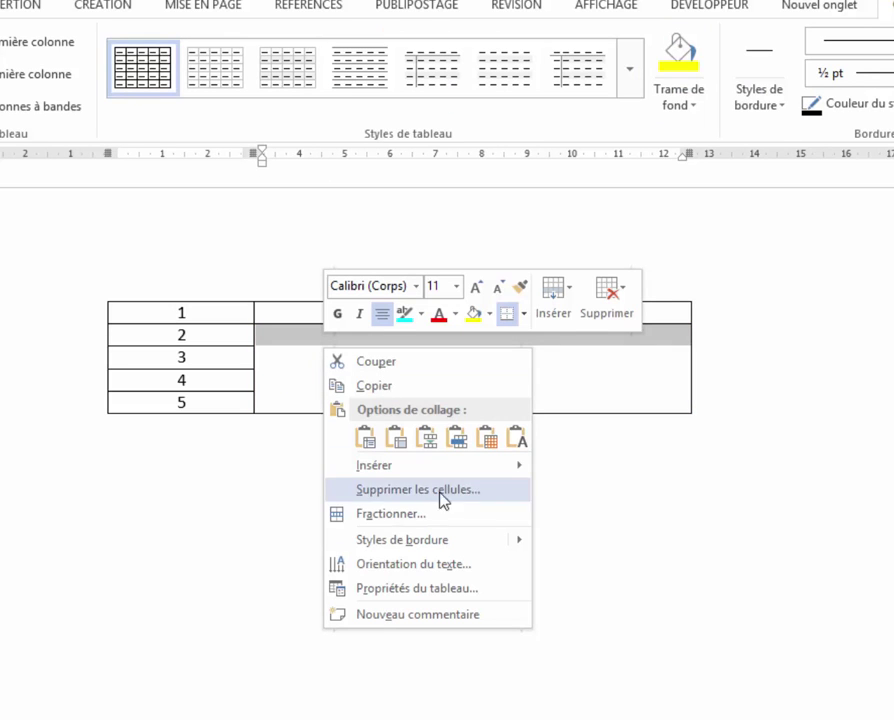
# Split the large merged cell into 10 columns.
pyautogui.click(381, 514)
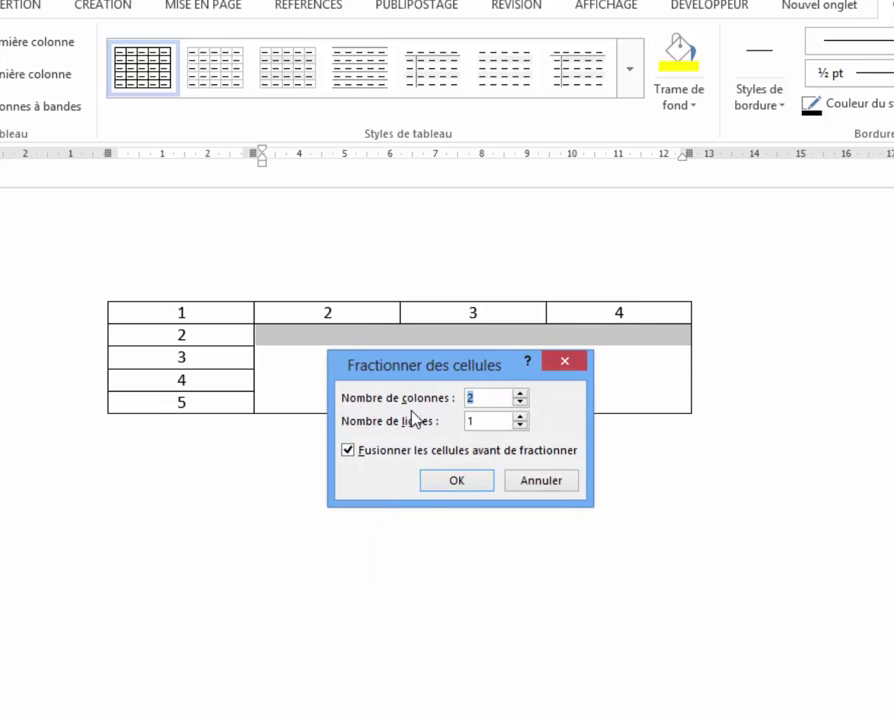
pyautogui.click(519, 394)
pyautogui.click(519, 394)
pyautogui.click(519, 395)
pyautogui.click(464, 484)
pyautogui.click(548, 508)
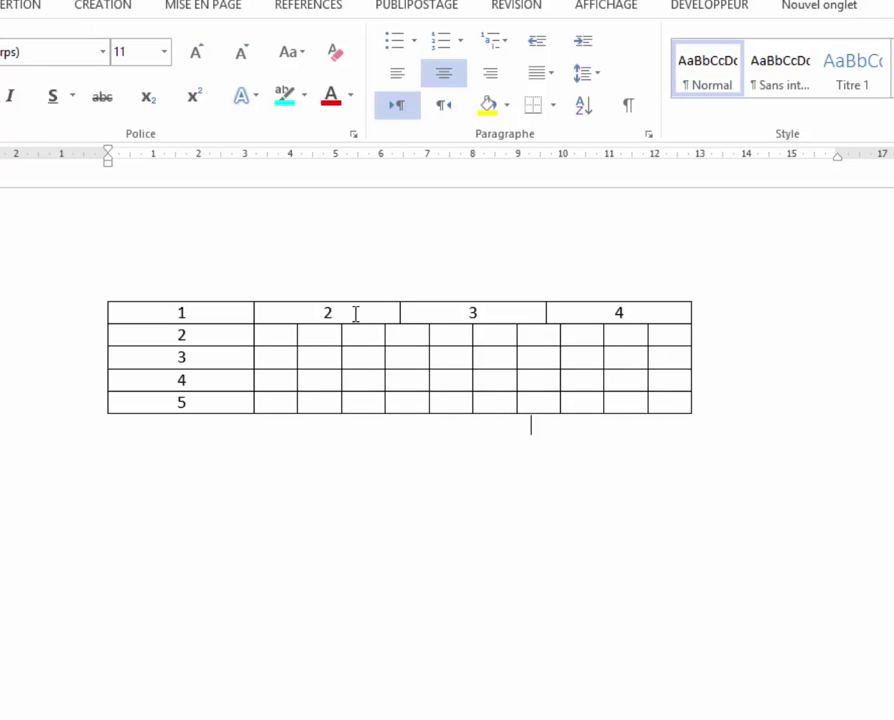
# Shade the first small cell yellow, then merge all split cells in rows 2–5 back together.
pyautogui.click(256, 345)
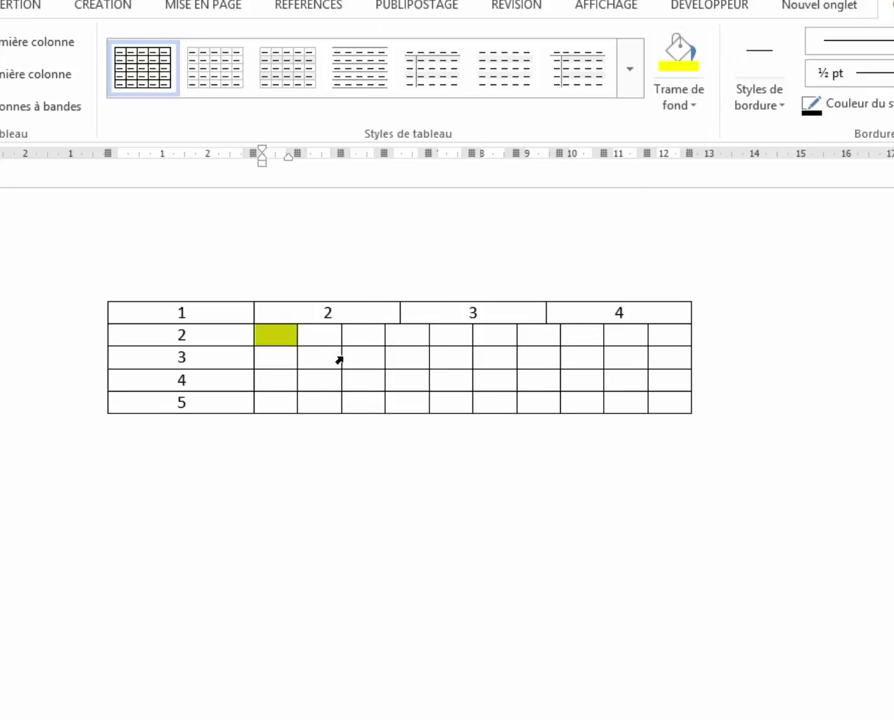
pyautogui.click(318, 355)
pyautogui.moveTo(283, 336); pyautogui.dragTo(658, 398)
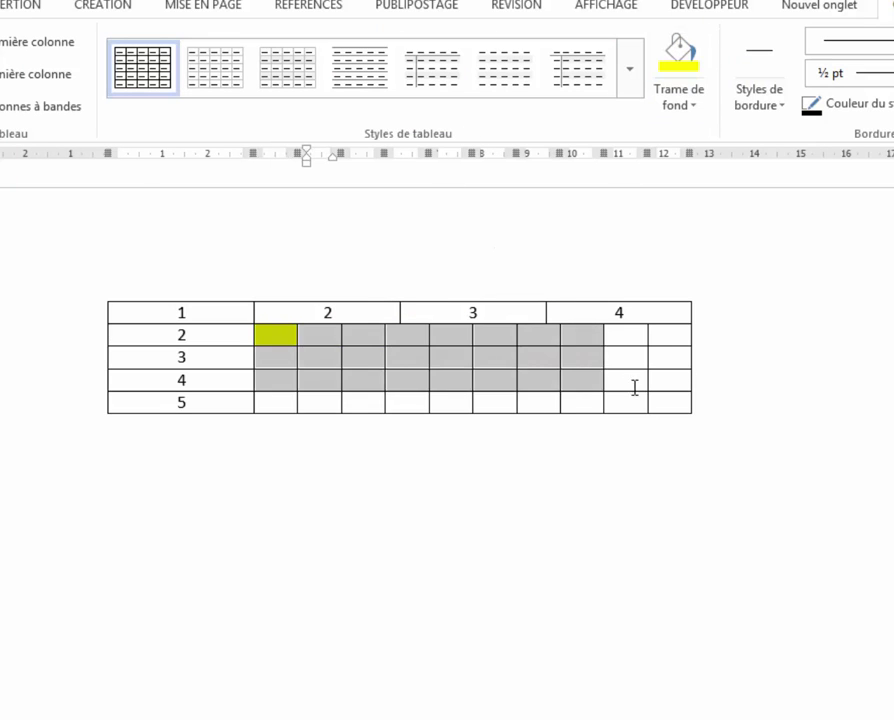
pyautogui.rightClick(470, 390)
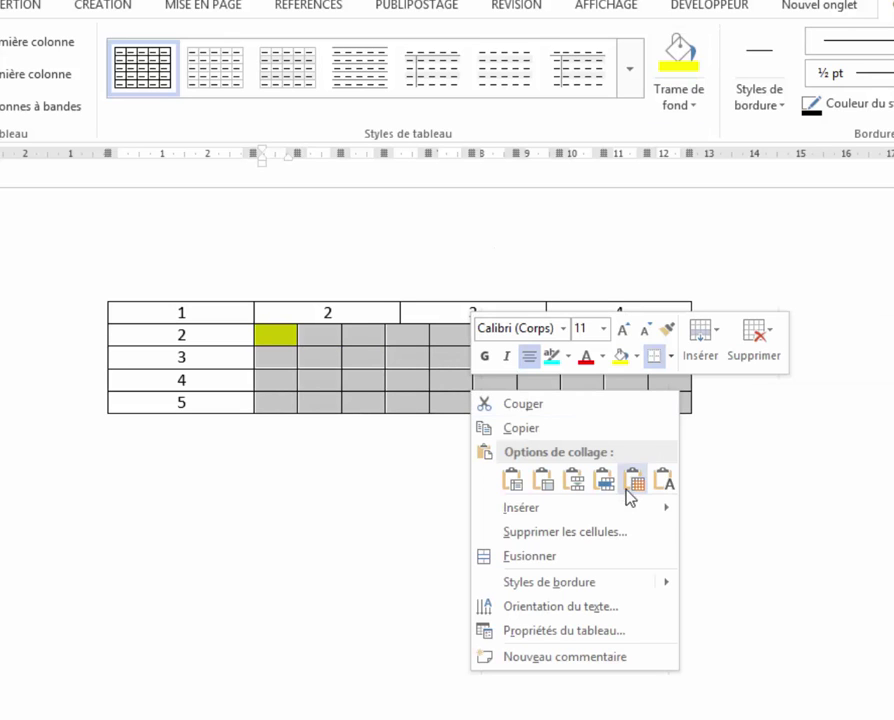
pyautogui.click(518, 556)
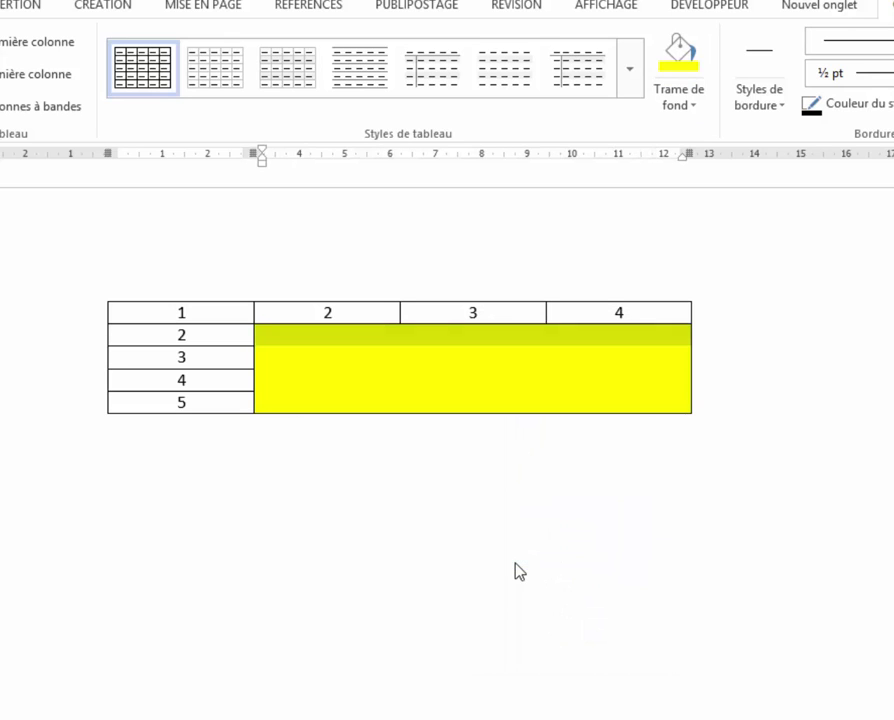
pyautogui.click(426, 524)
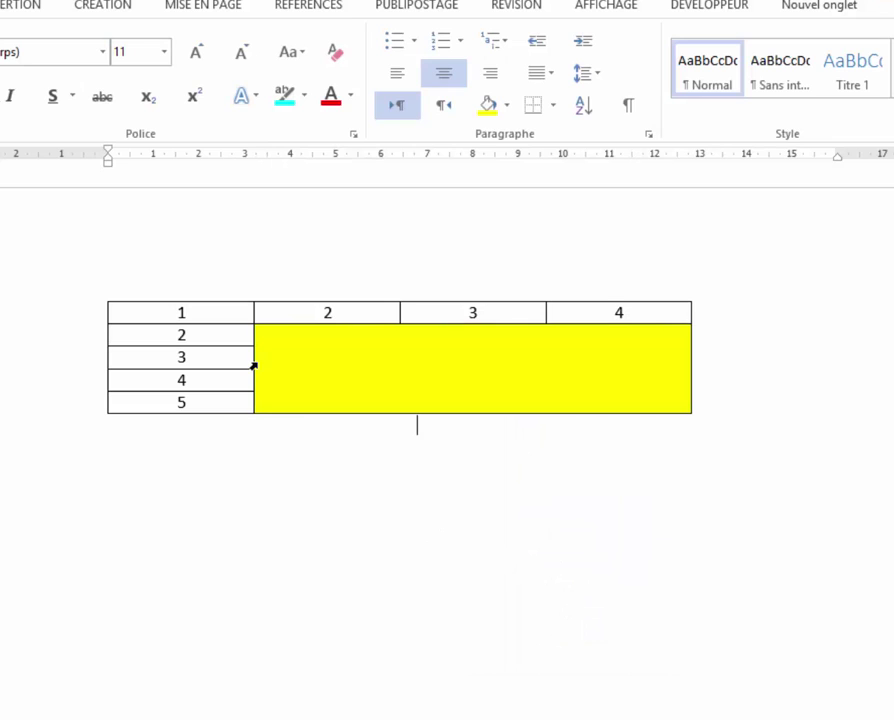
pyautogui.click(254, 366)
# Set the merged cell's shading to no colour and type 'informatique' into it.
pyautogui.click(704, 106)
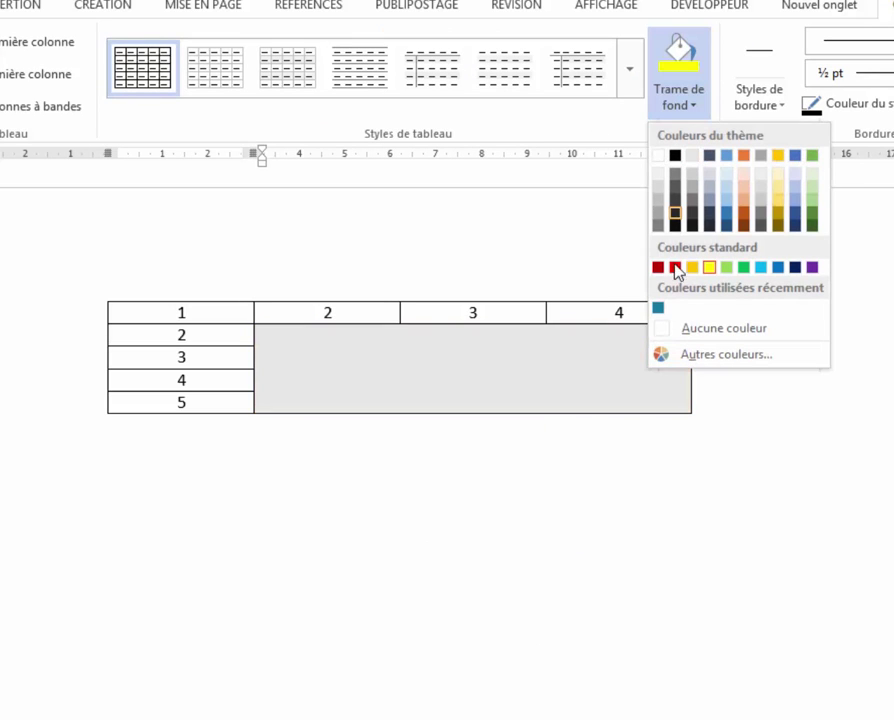
pyautogui.click(695, 329)
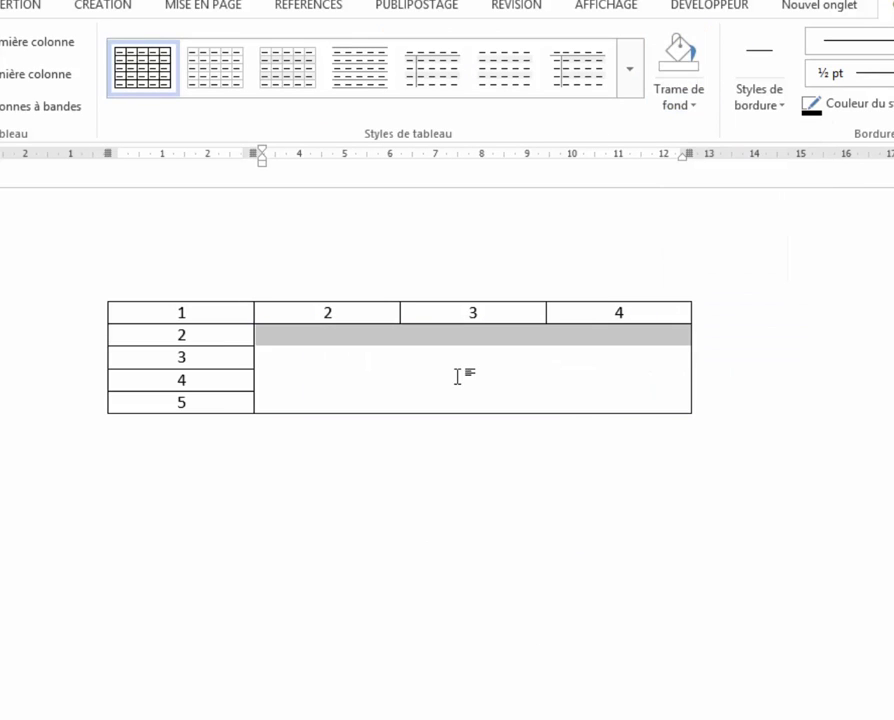
pyautogui.click(307, 343)
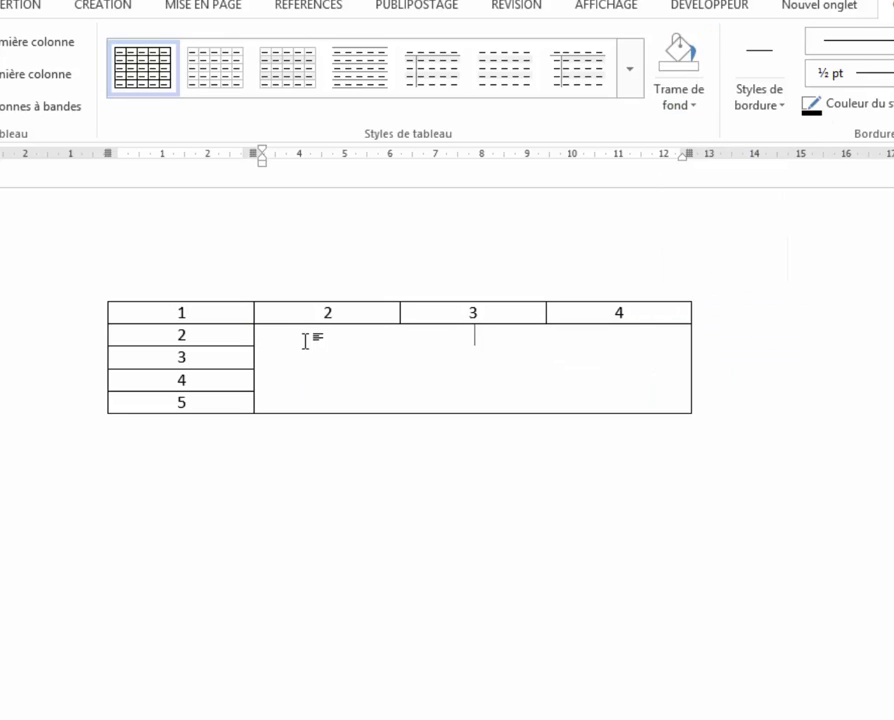
pyautogui.write('nf')
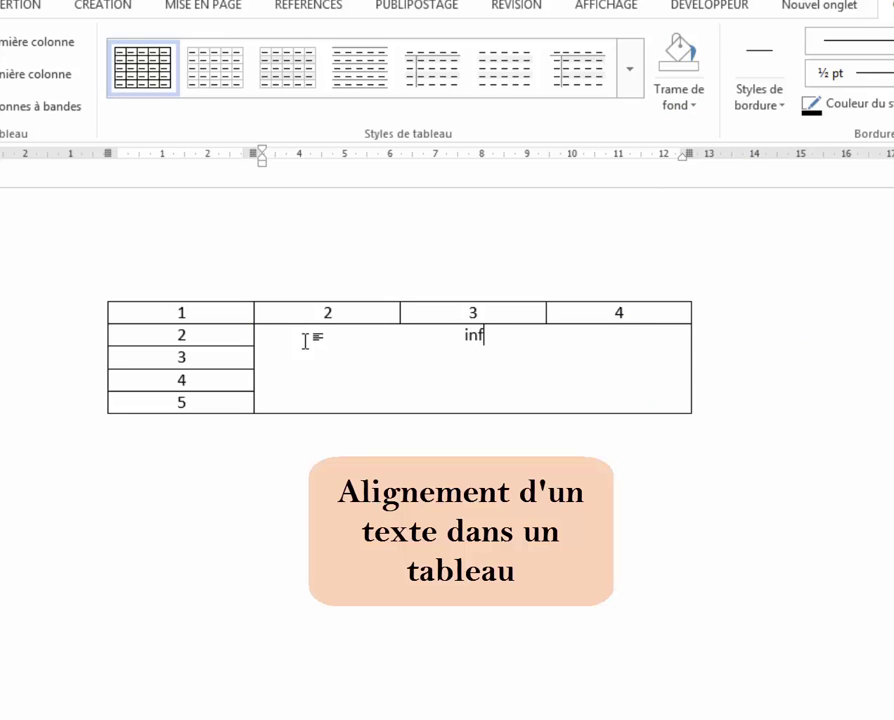
pyautogui.write('ormati')
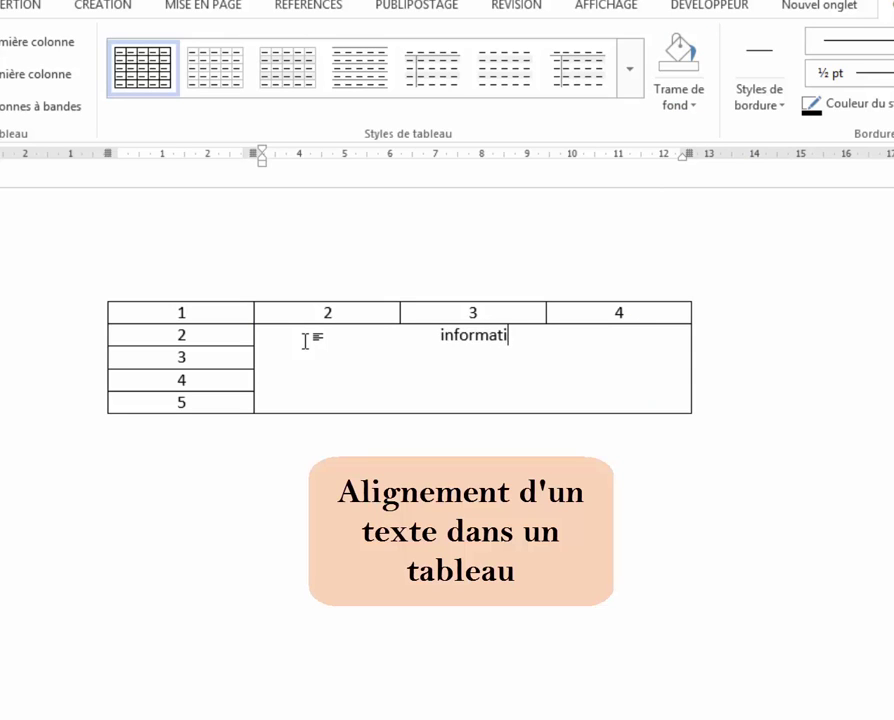
pyautogui.write('que')
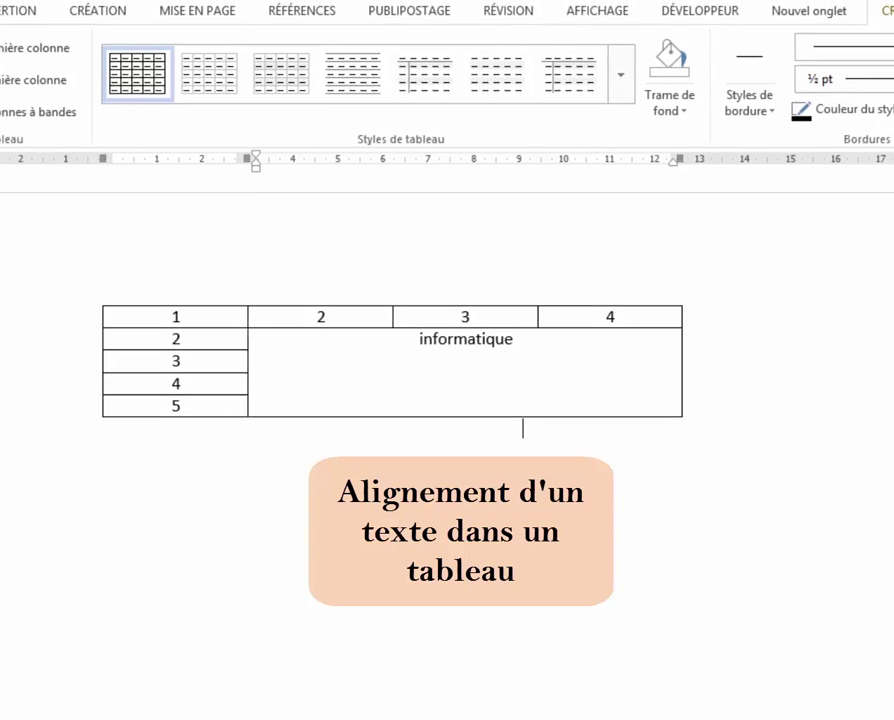
pyautogui.click(165, 404)
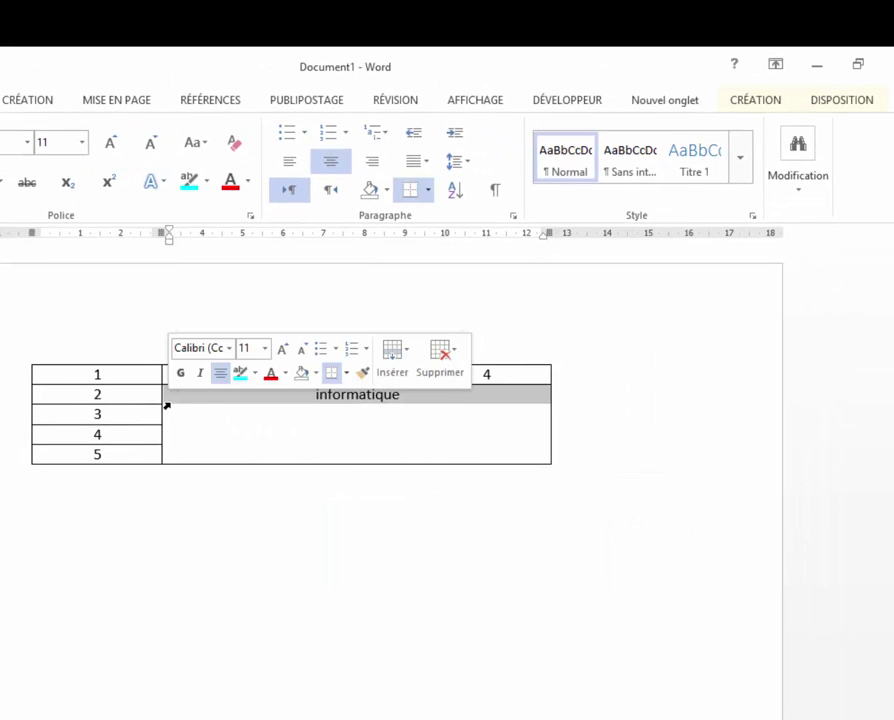
pyautogui.click(843, 104)
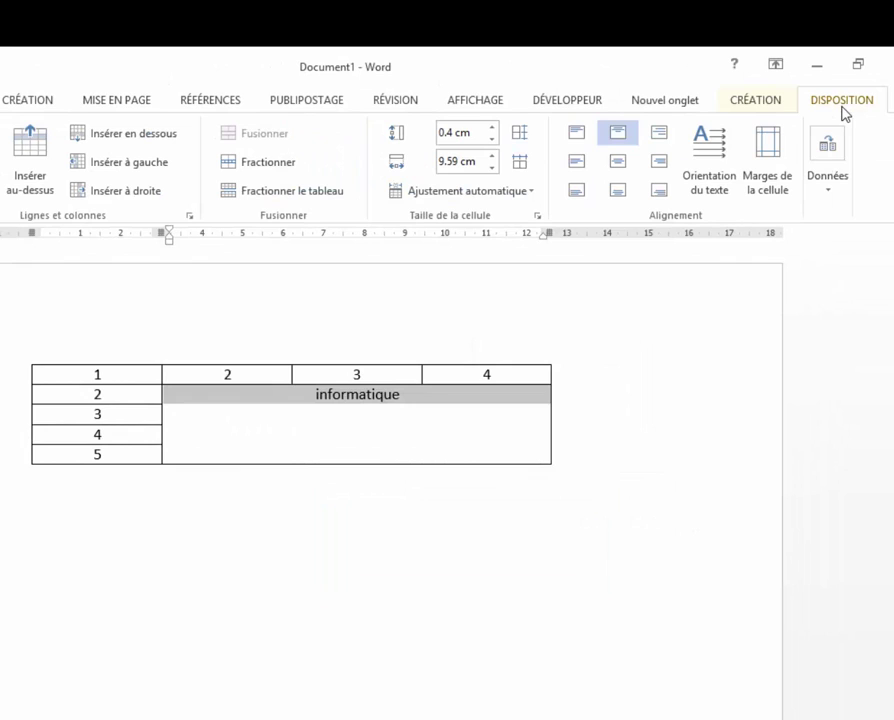
# Try each cell alignment, ending with 'informatique' centred horizontally and vertically.
pyautogui.click(578, 134)
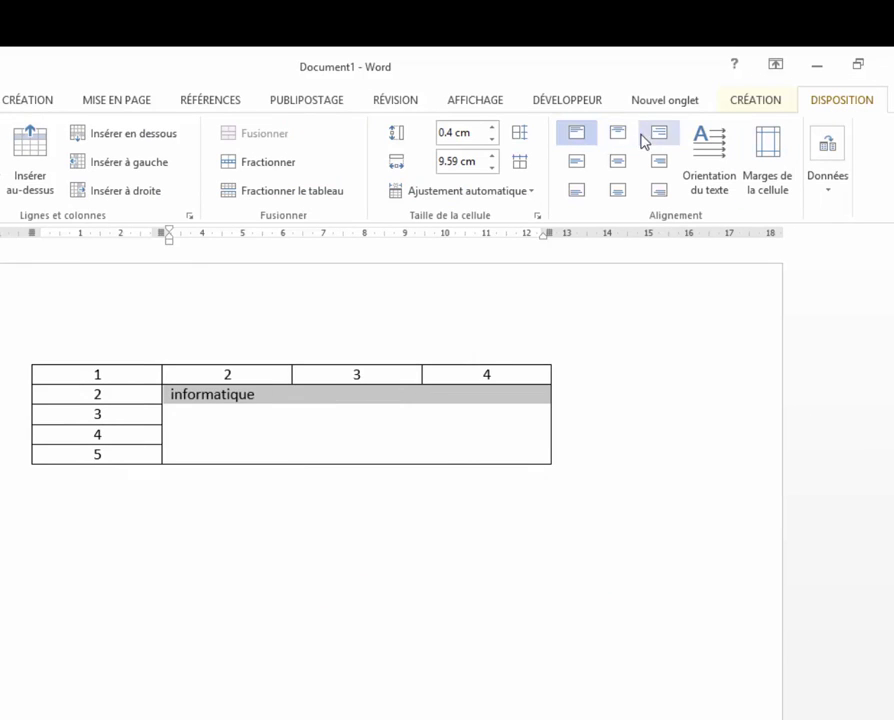
pyautogui.click(619, 133)
pyautogui.click(659, 138)
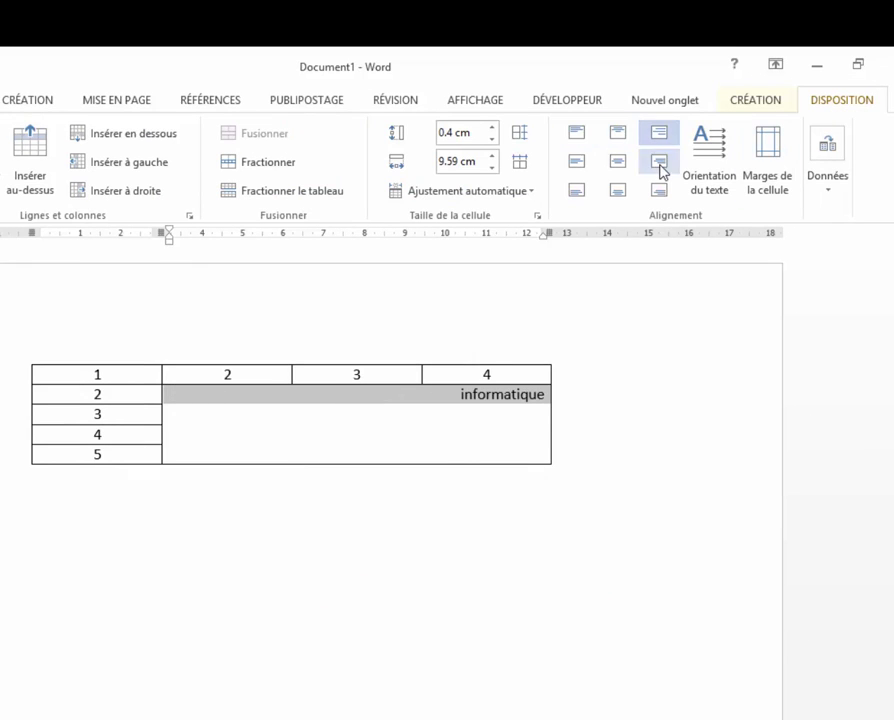
pyautogui.click(659, 166)
pyautogui.click(661, 192)
pyautogui.click(621, 194)
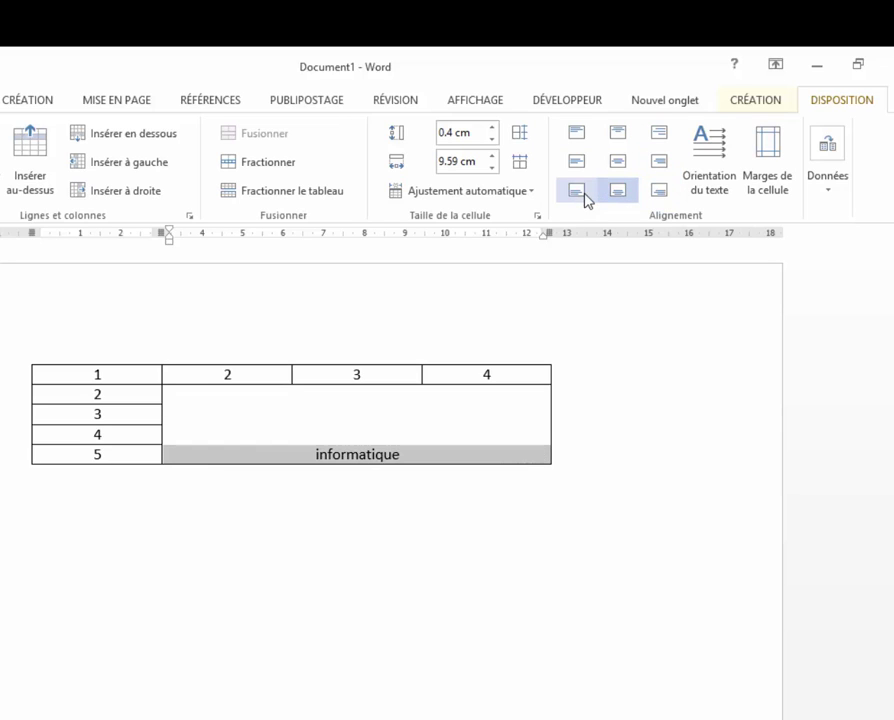
pyautogui.click(582, 192)
pyautogui.click(580, 164)
pyautogui.click(617, 164)
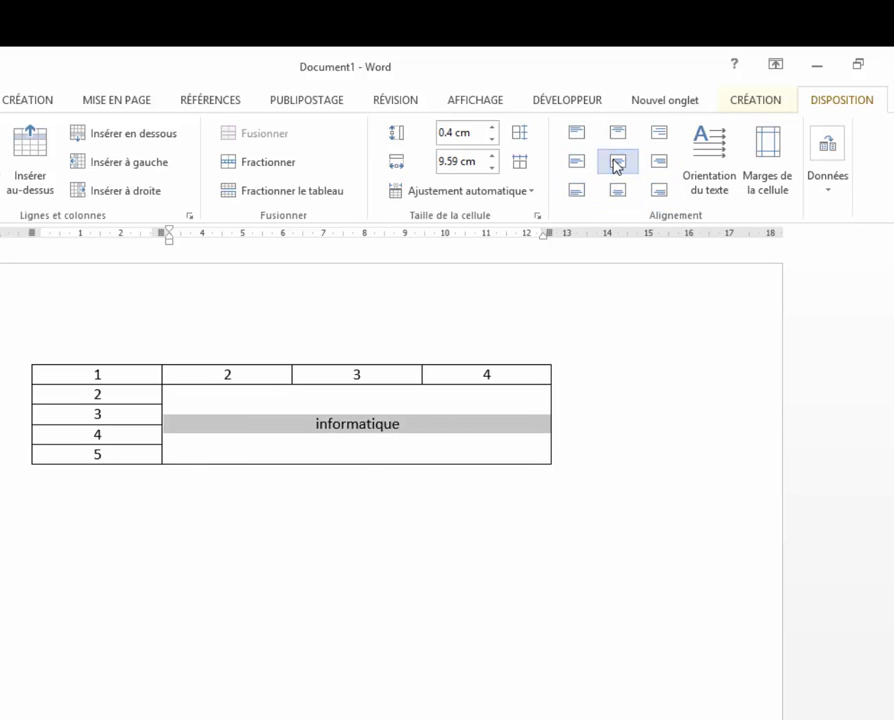
# Test vertical text orientations, keep 'informatique' horizontal, and lower the table's bottom edge.
pyautogui.click(720, 146)
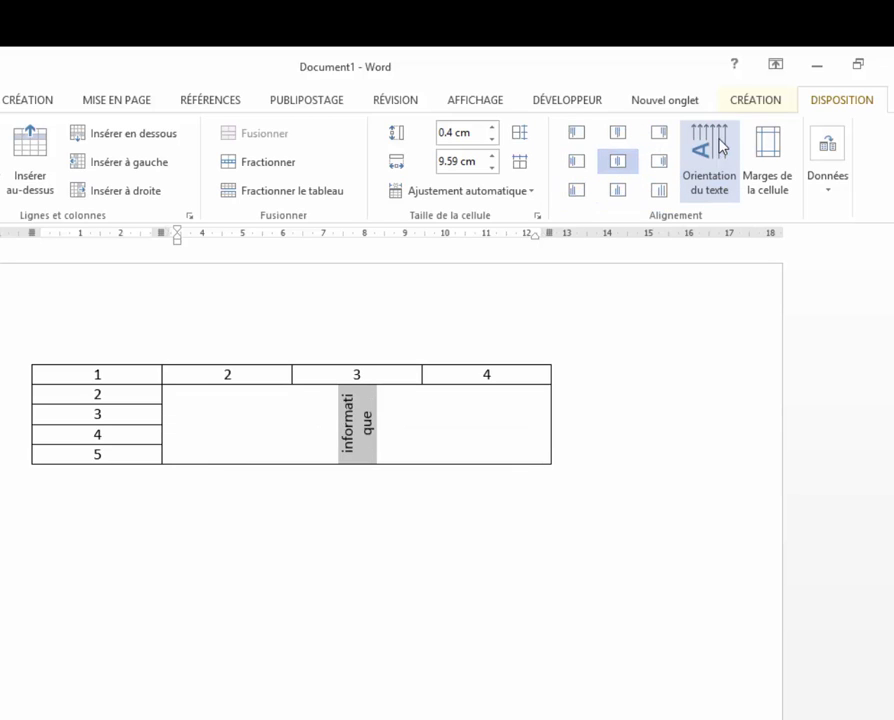
pyautogui.click(720, 146)
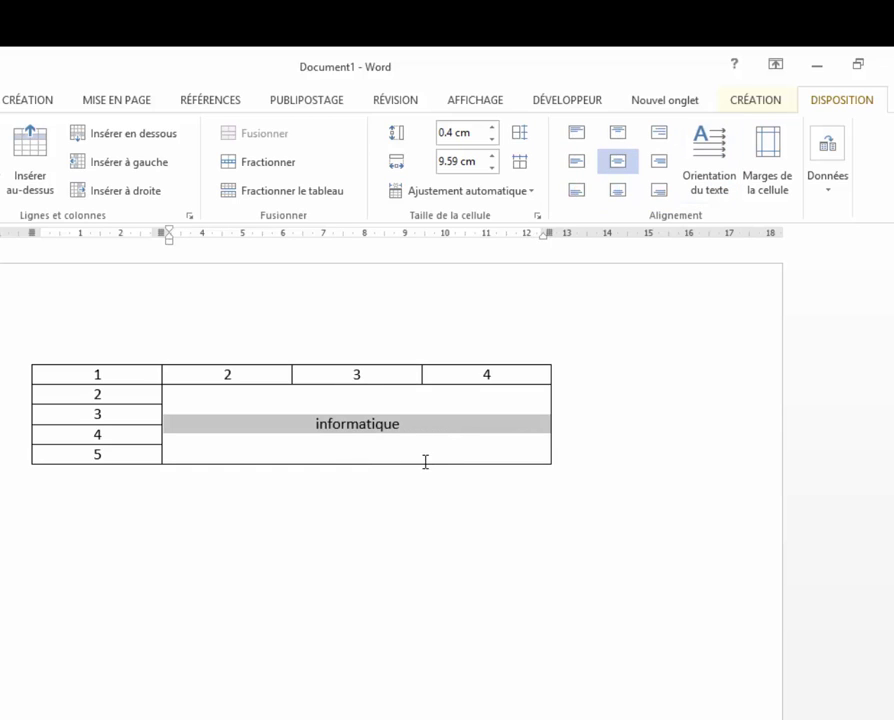
pyautogui.moveTo(425, 464); pyautogui.dragTo(416, 506)
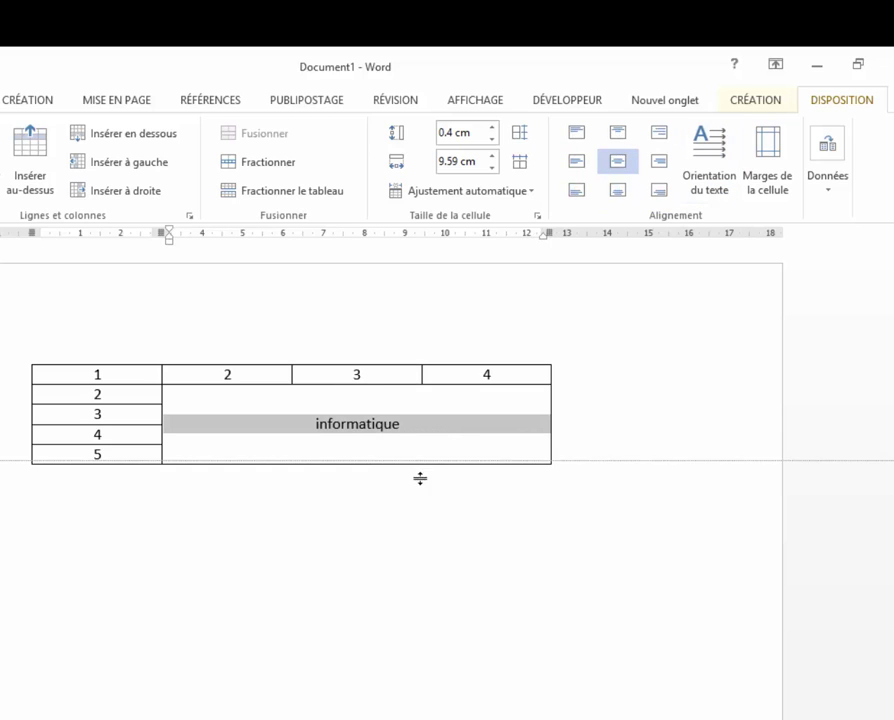
pyautogui.click(728, 144)
pyautogui.click(728, 144)
pyautogui.click(728, 144)
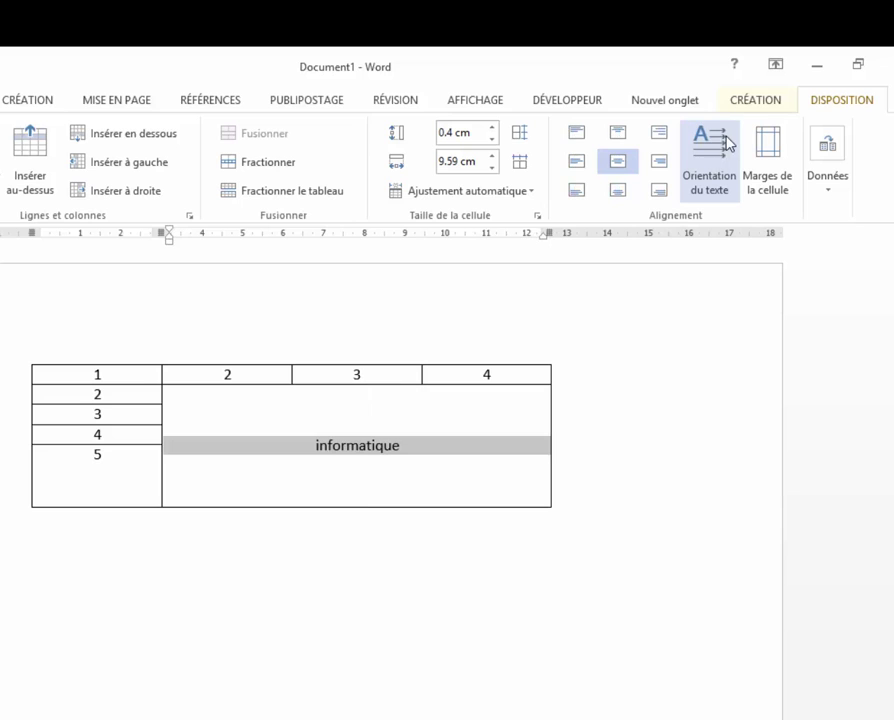
pyautogui.click(330, 455)
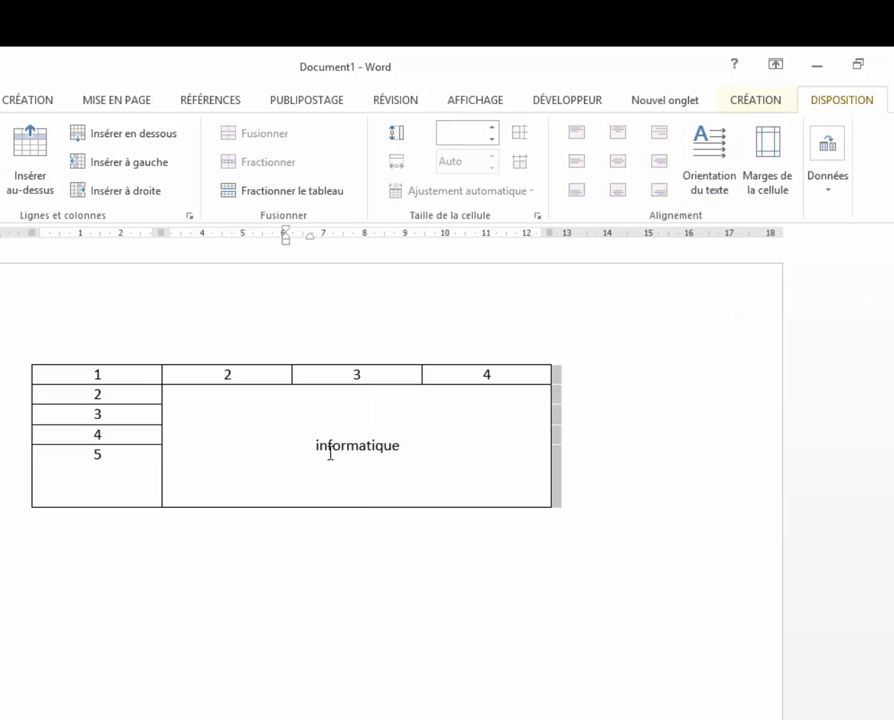
pyautogui.click(163, 445)
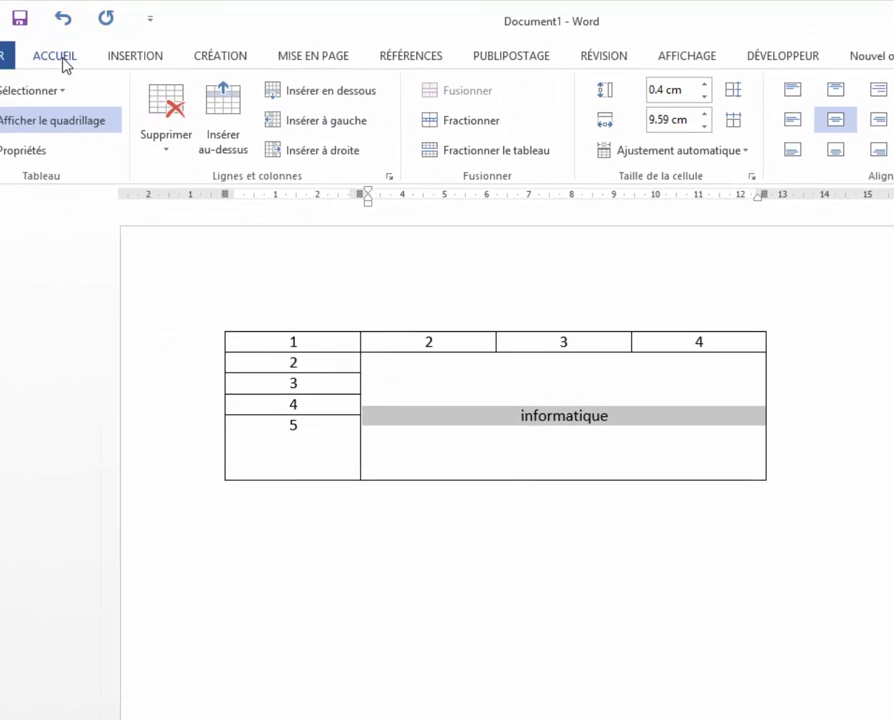
# Colour 'informatique' red and highlight it in cyan.
pyautogui.click(63, 60)
pyautogui.click(432, 146)
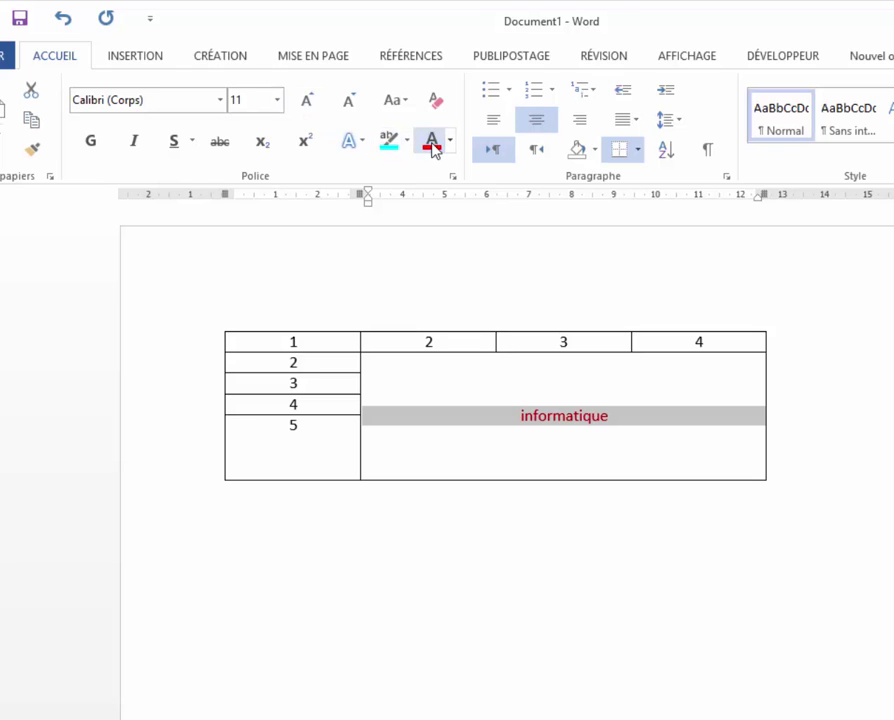
pyautogui.click(390, 145)
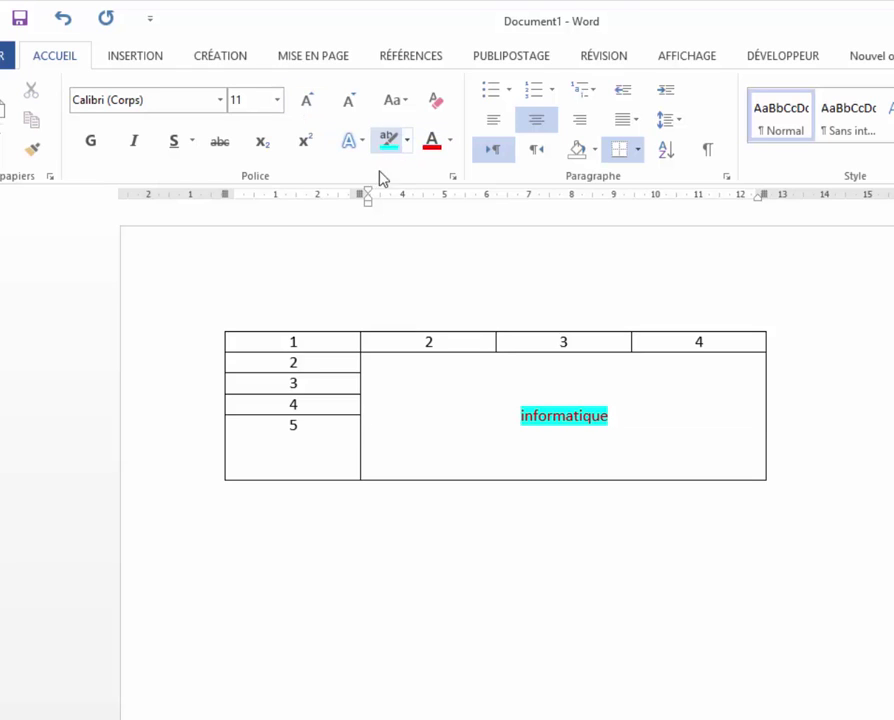
# Shade the merged cell yellow, then undo both the shading and the cyan highlight.
pyautogui.click(361, 441)
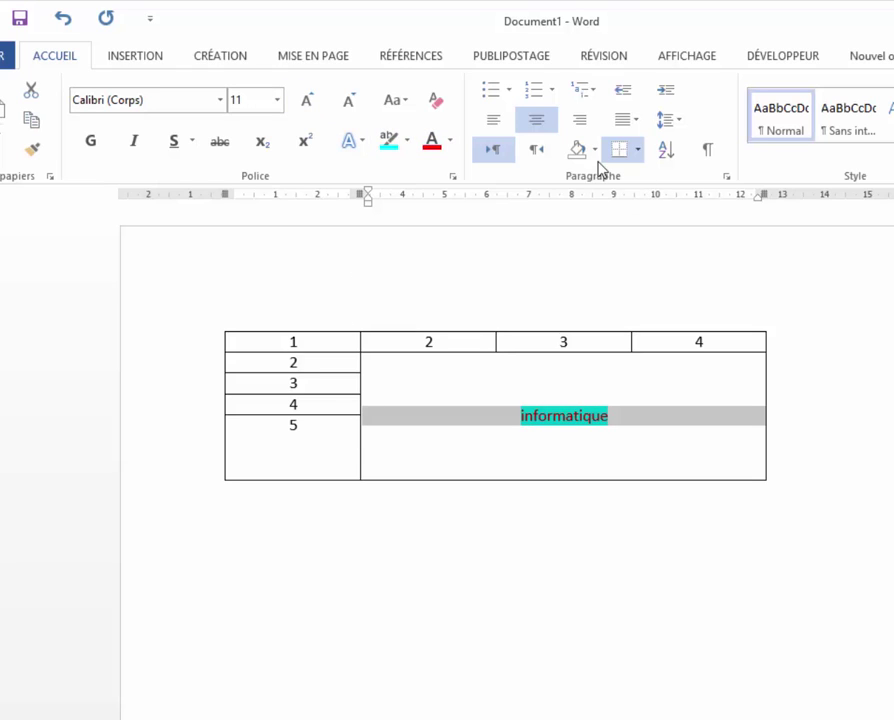
pyautogui.click(594, 149)
pyautogui.click(623, 300)
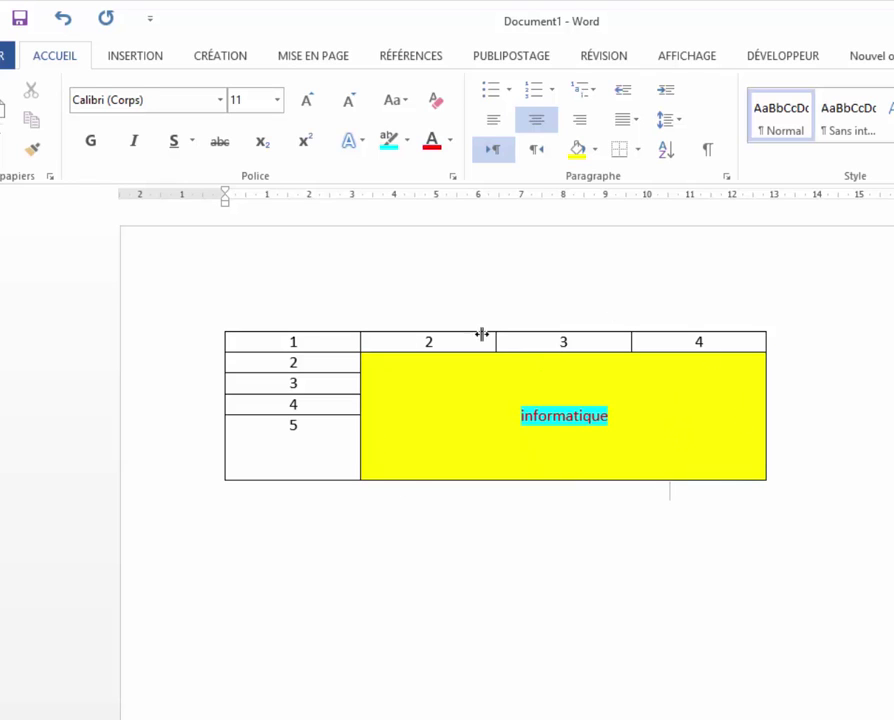
pyautogui.click(65, 22)
pyautogui.click(65, 22)
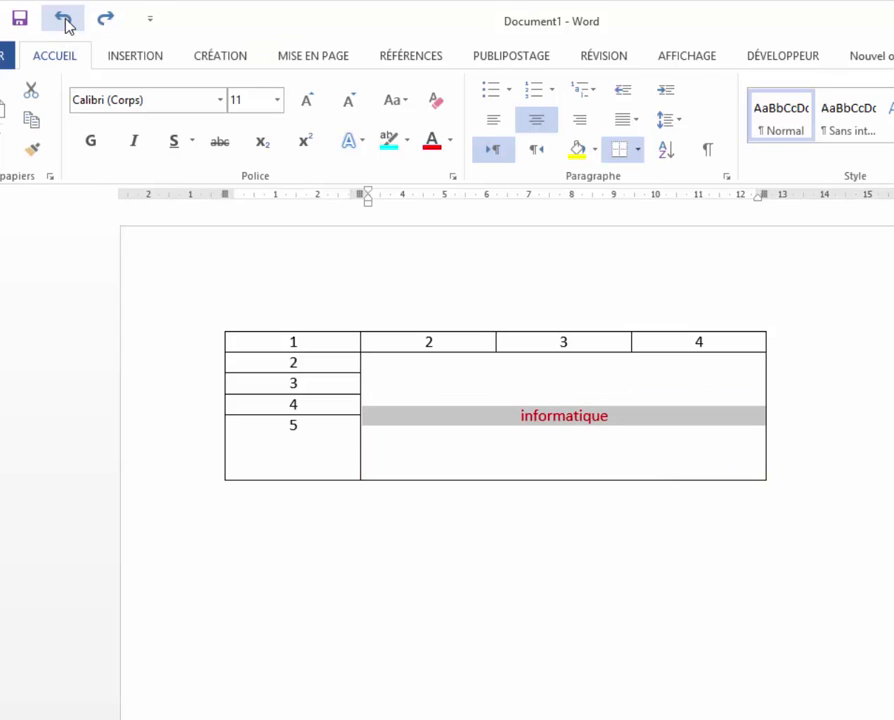